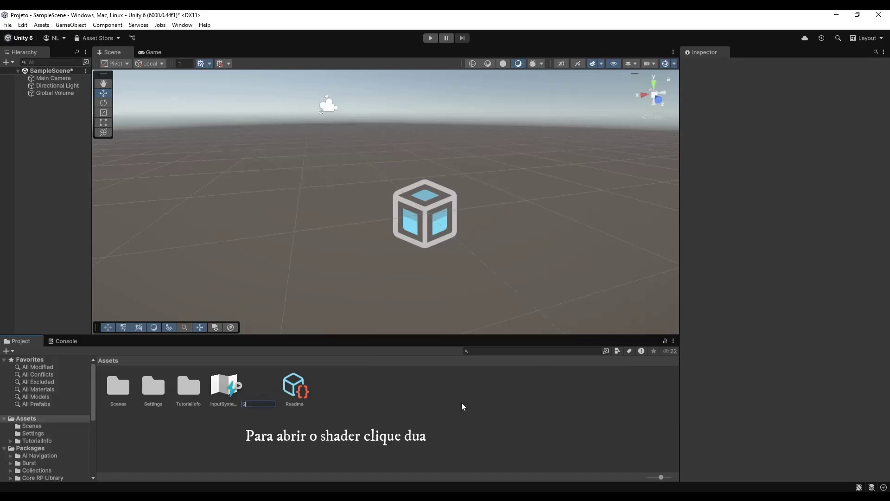
Name the new shader graph asset Gold and open it for editing
key("Return")
key("Return")
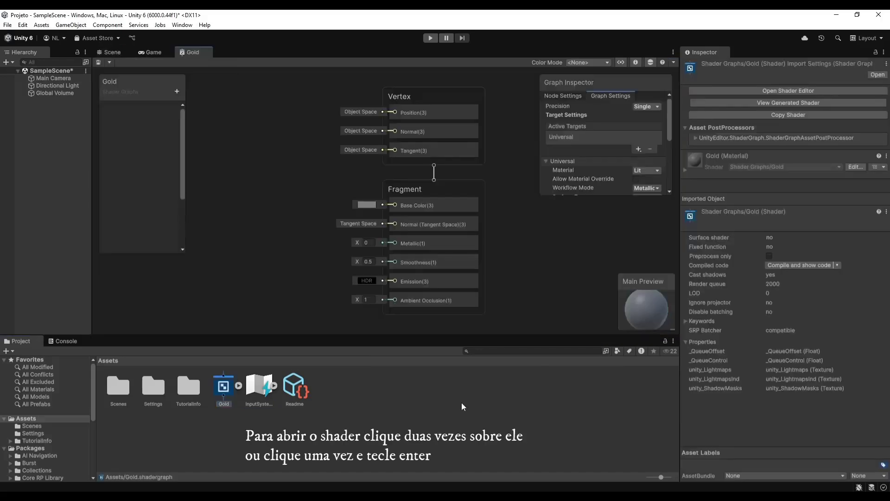
Set the Fragment block's Metallic value to 1 and its Smoothness value to 0.9
left_click(366, 243)
type("1")
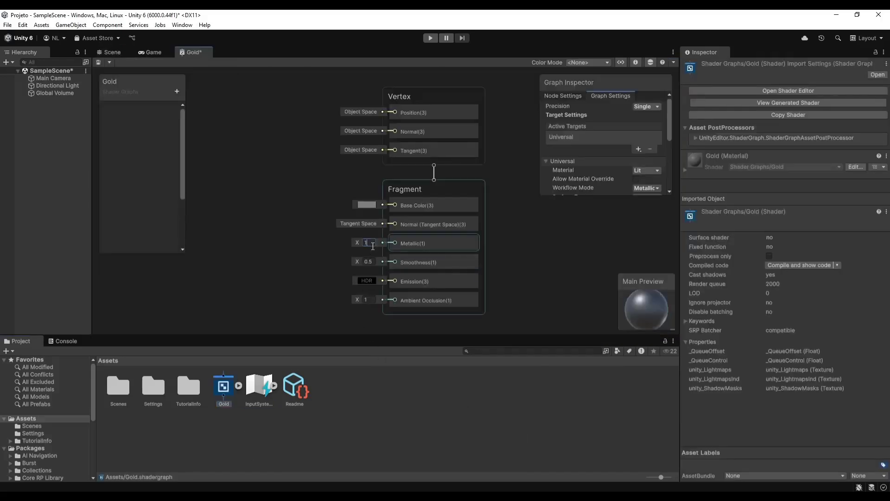
left_click(373, 261)
type("0.9")
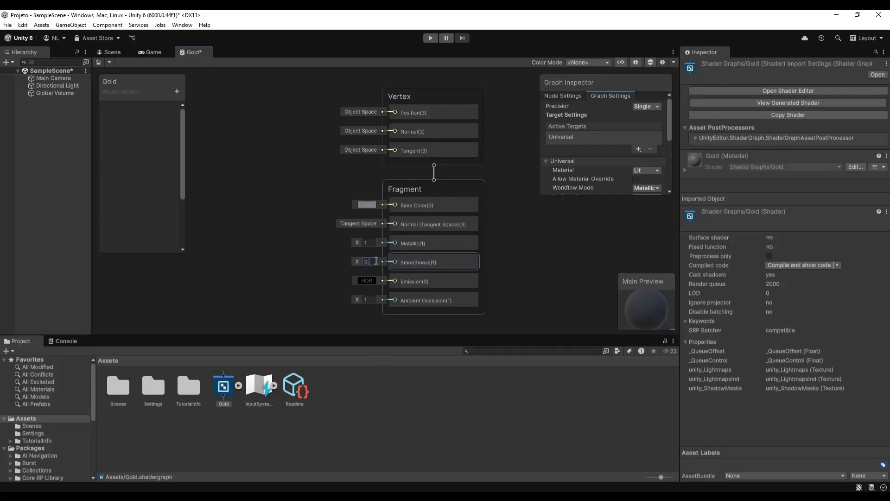
Set the Fragment block's Emission HDR color to RGB 255, 133, 3
left_click(365, 280)
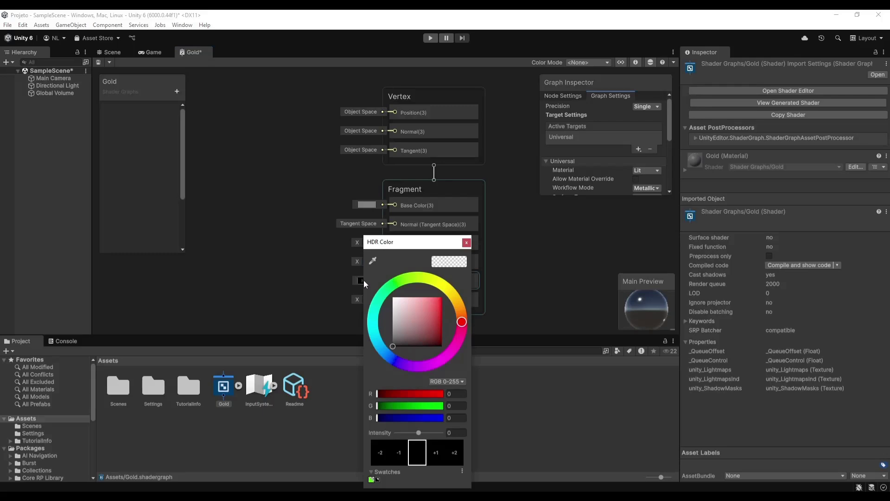
type("255")
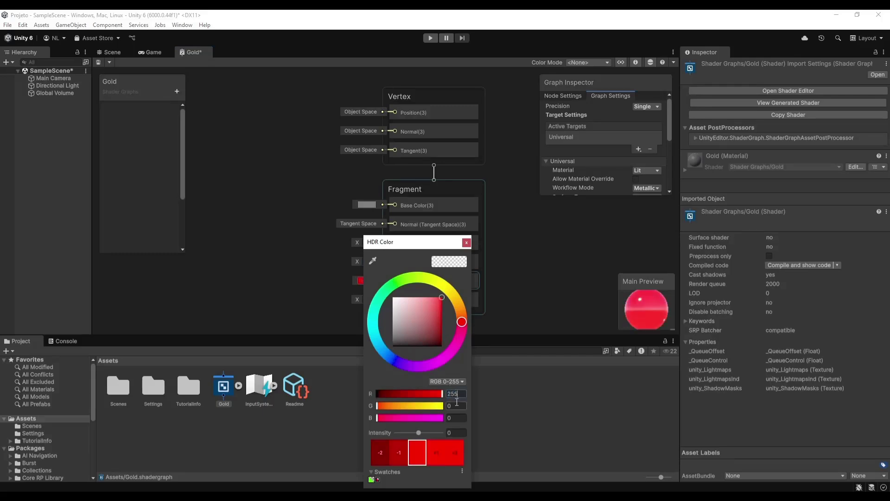
left_click(456, 401)
type("133")
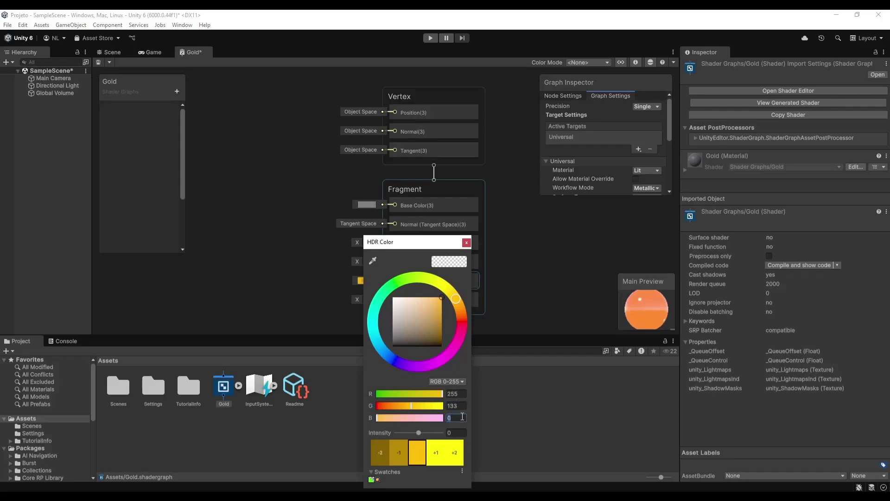
type("3")
left_click(466, 242)
Add a Multiply node to the graph and place it beside the Vertex and Fragment blocks
middle_click_drag(304, 266, 383, 256)
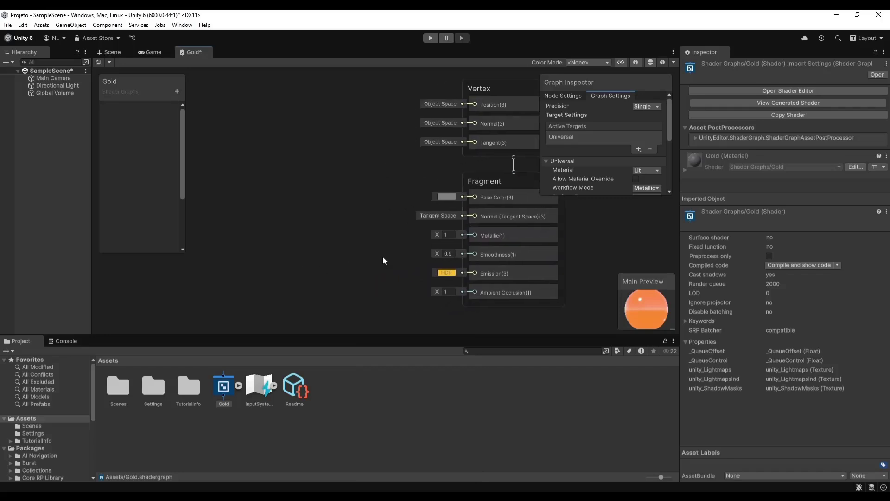
right_click(338, 222)
left_click(357, 226)
type("mu")
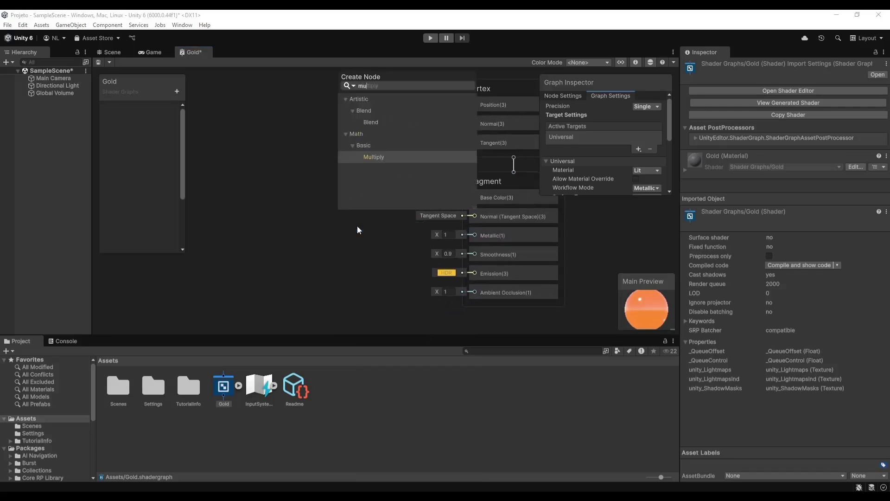
key("Return")
left_click_drag(372, 241, 339, 175)
Add a Metal Reflectance node ahead of the Multiply node, set its material to Gold and collapse its preview
middle_click_drag(243, 232, 427, 235)
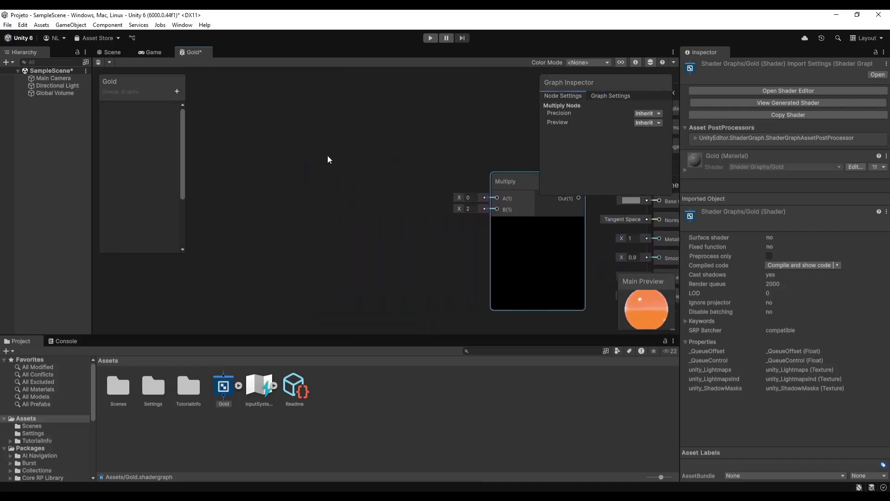
right_click(316, 146)
left_click(333, 151)
type("me")
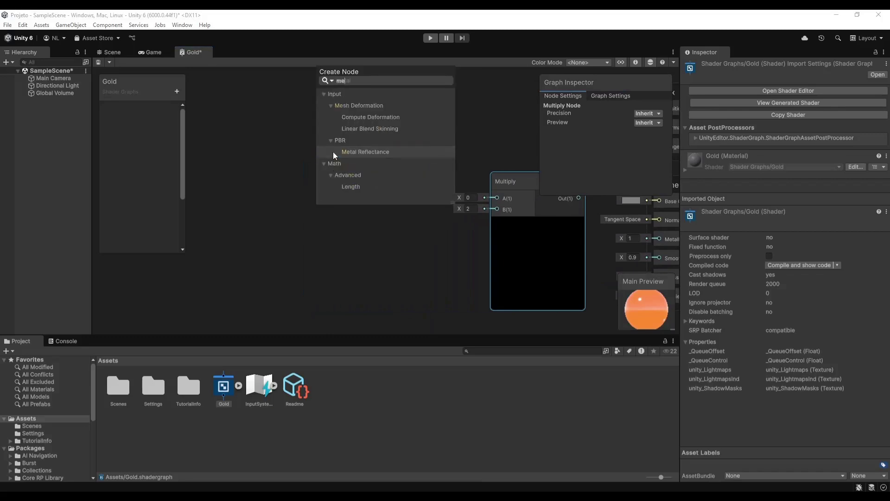
type("tal")
key("Return")
left_click(380, 200)
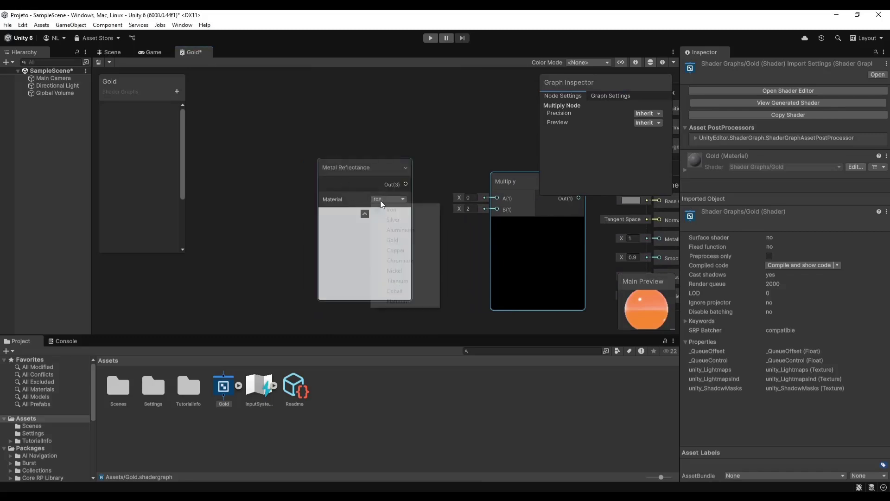
left_click(392, 239)
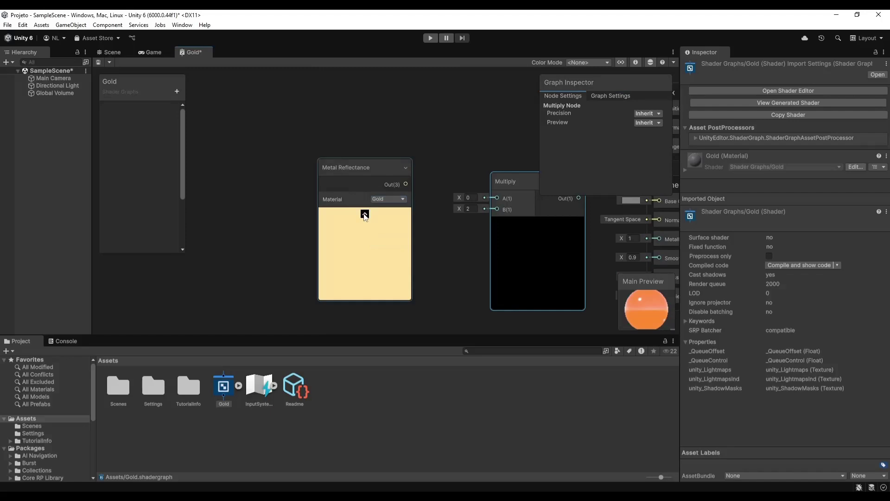
left_click(365, 214)
left_click_drag(365, 168, 376, 144)
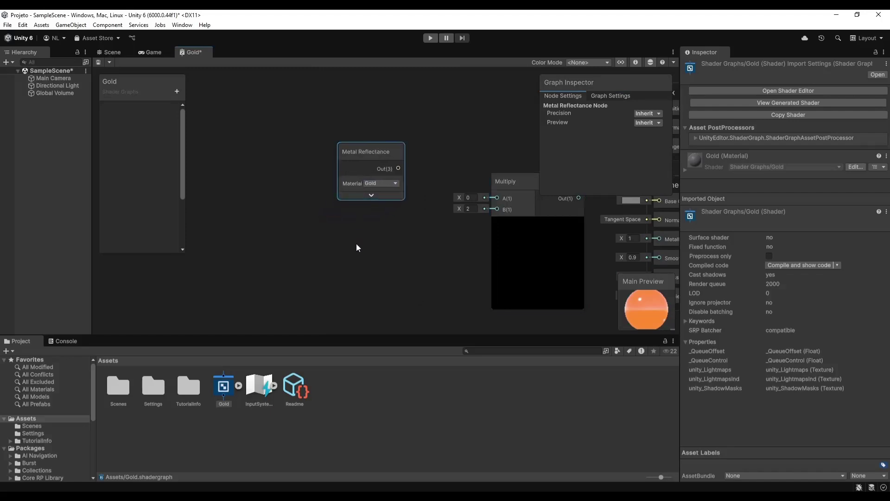
Add a second Multiply node and place it below the Metal Reflectance node
right_click(343, 275)
left_click(369, 282)
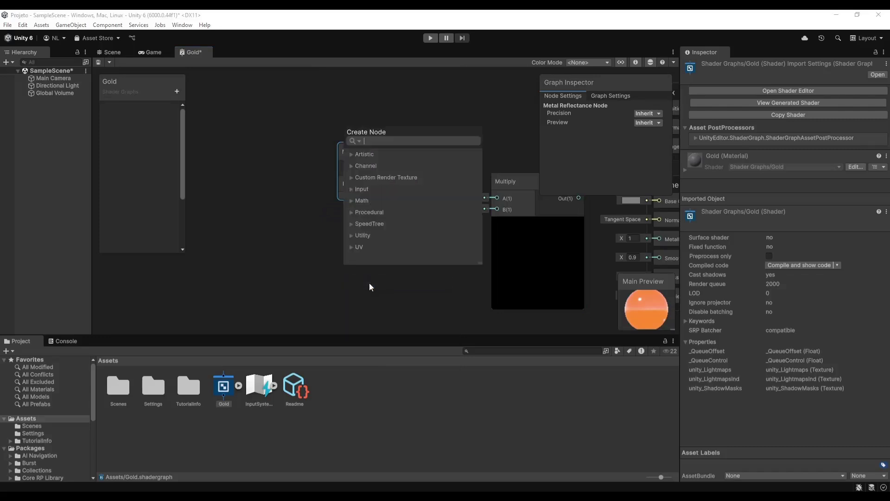
type("multiply")
key("Return")
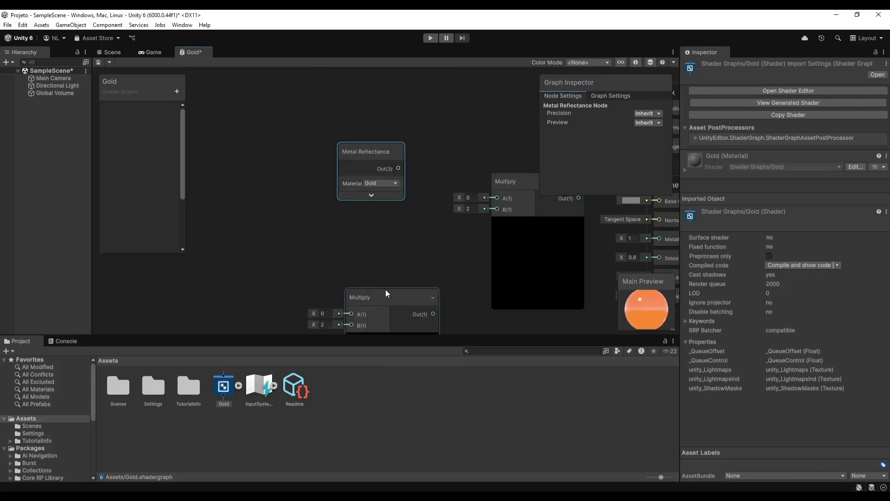
left_click_drag(385, 293, 377, 241)
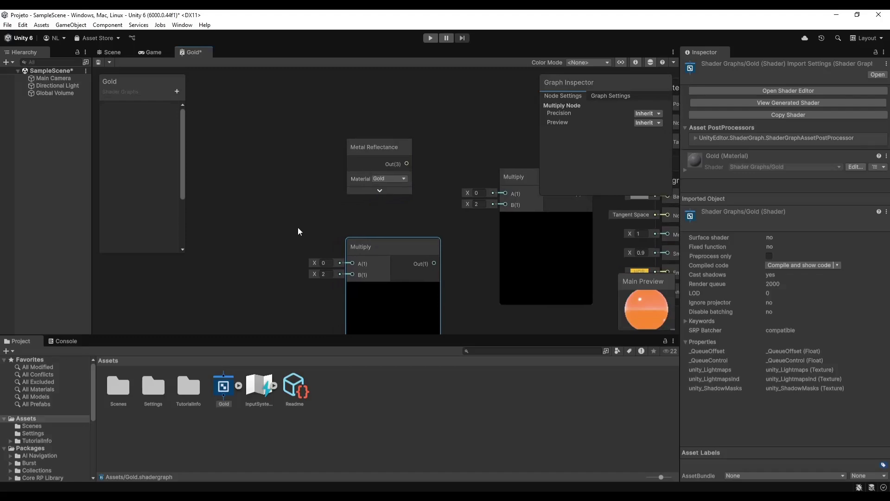
Create a Color property named Cor and a Float property named Brilho for the Gold shader
middle_click_drag(298, 227, 353, 212)
left_click(178, 92)
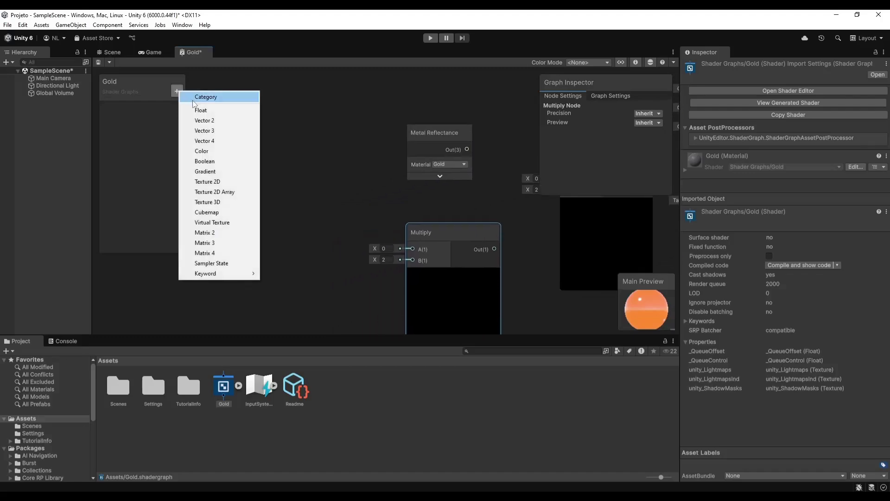
left_click(204, 150)
type("Cor")
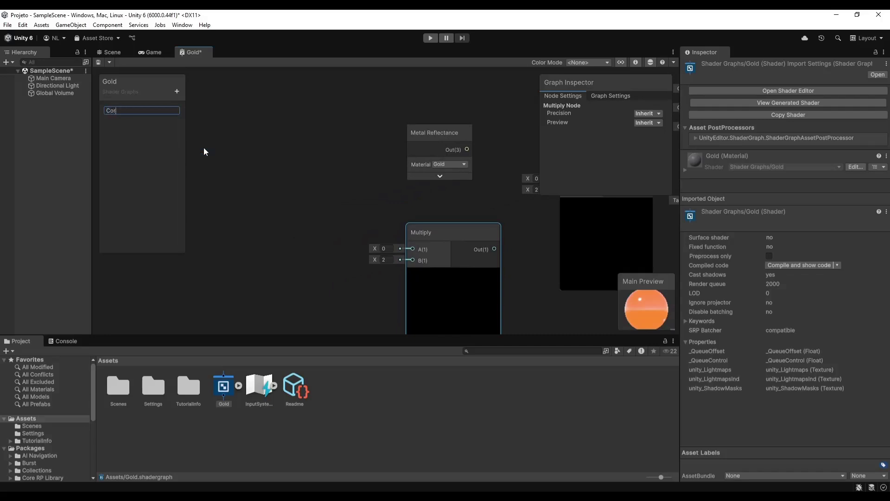
key("Return")
left_click(177, 91)
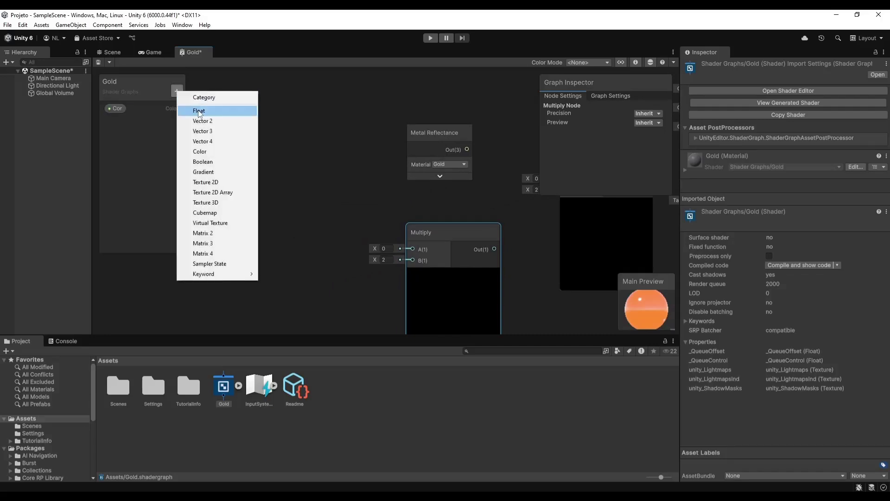
left_click(199, 111)
type("Brilho")
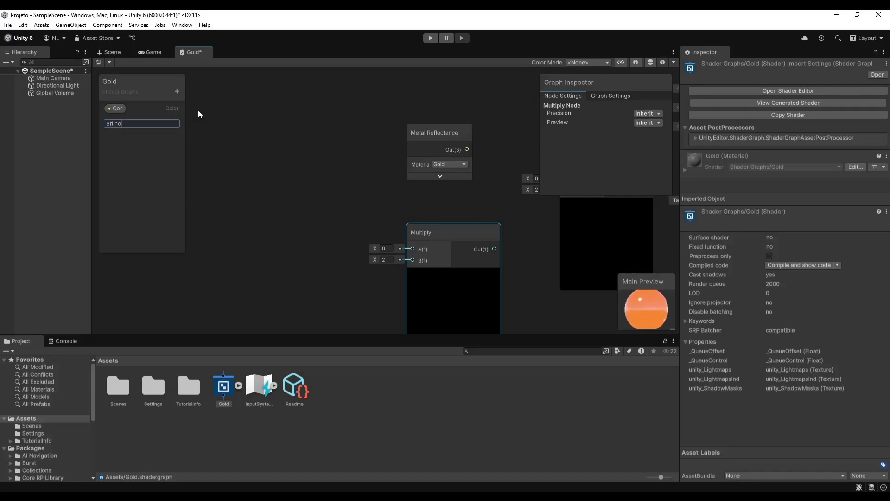
key("Return")
Place the Cor and Brilho properties in the graph, connecting Cor to A and Brilho to B of the second Multiply node
left_click_drag(118, 109, 266, 222)
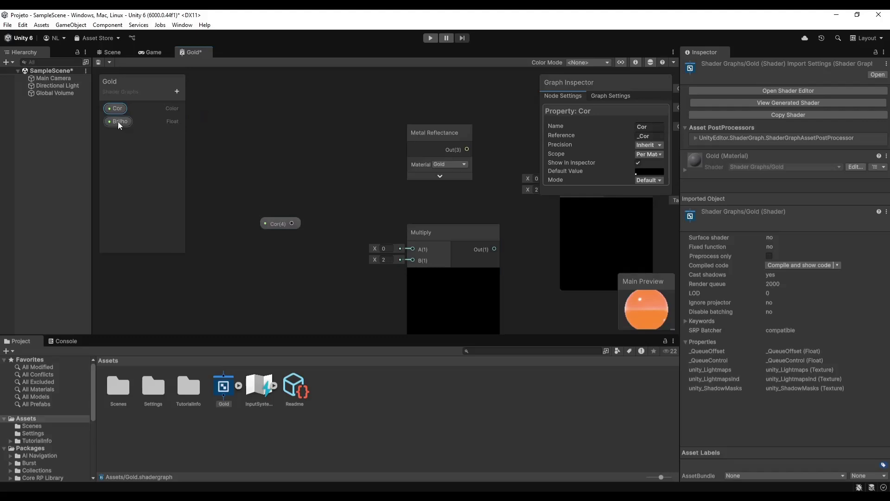
left_click_drag(118, 122, 411, 241)
left_click_drag(292, 206, 413, 231)
Set the Cor property's default color to RGB 255, 215, 0 and its mode to HDR
left_click(295, 209)
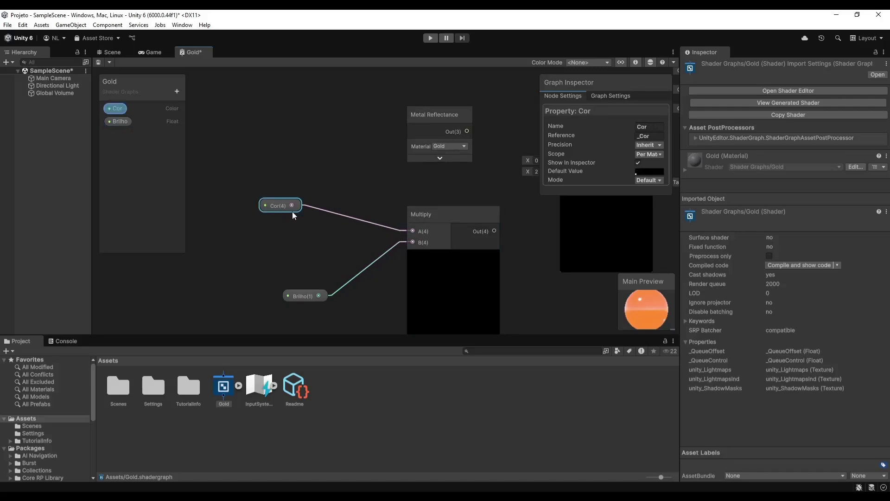
left_click(642, 171)
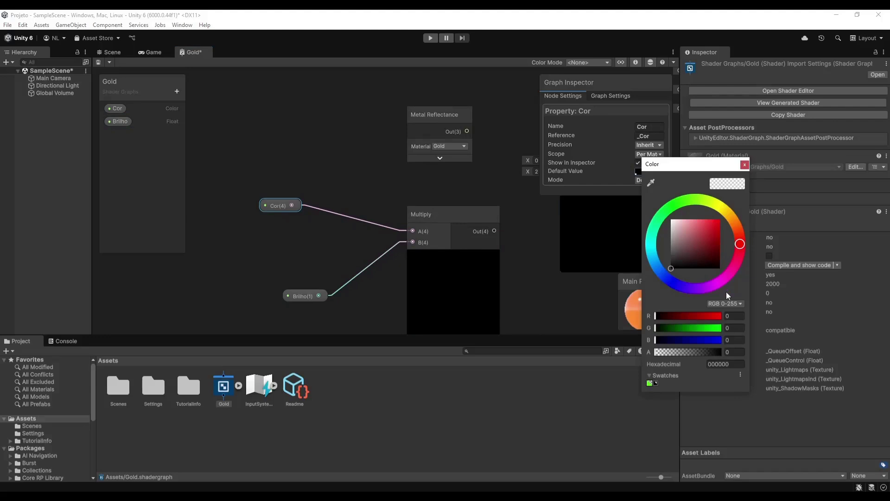
type("255")
left_click(736, 329)
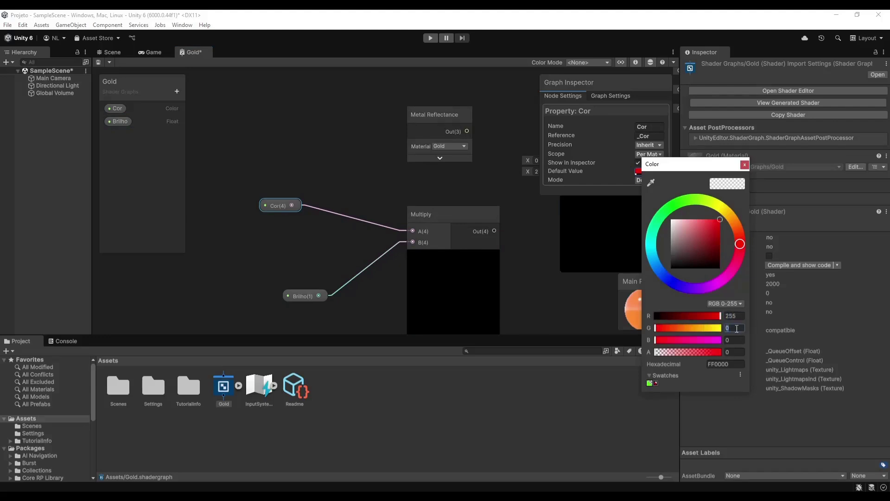
type("215")
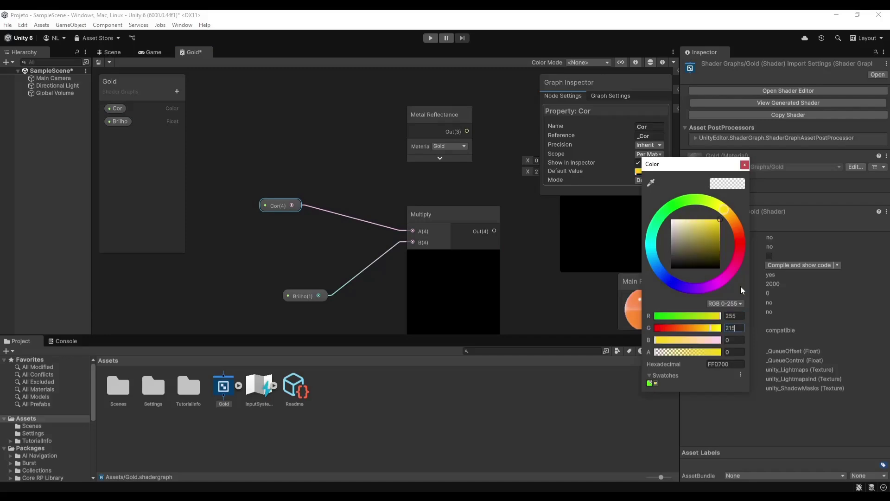
left_click(744, 165)
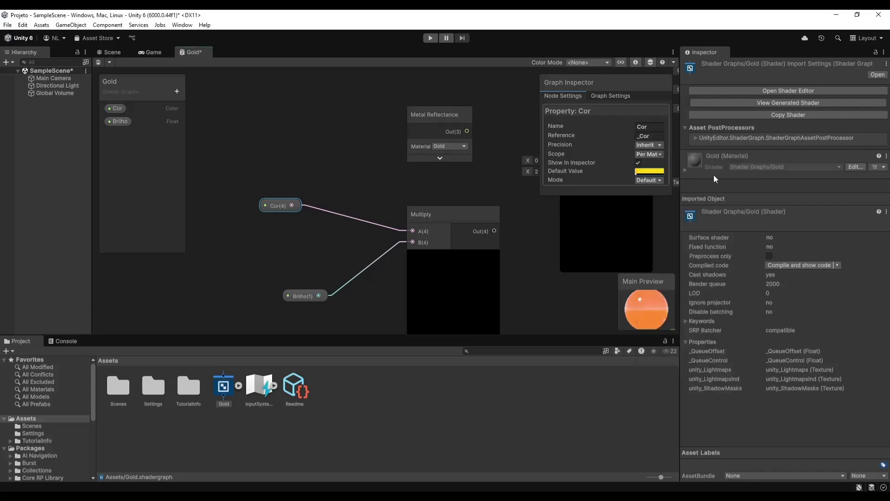
left_click(658, 180)
left_click(668, 201)
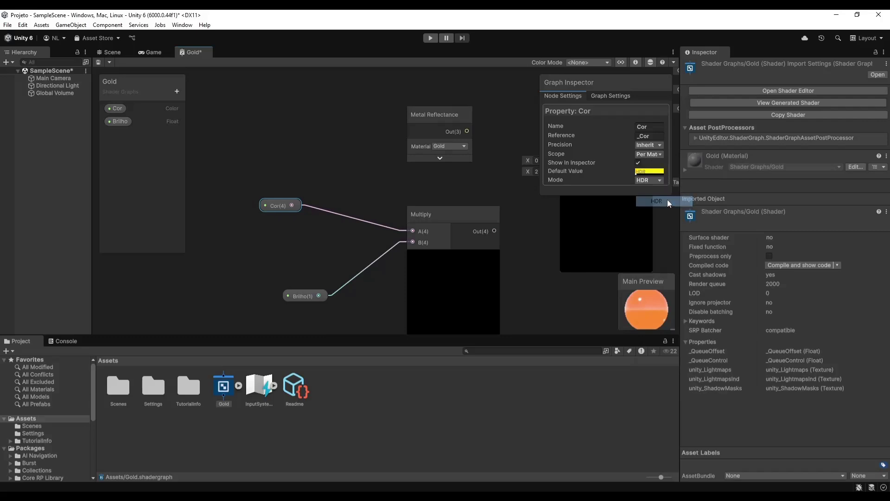
Set the Brilho property to Slider mode with a minimum of 1, maximum of 5 and default value of 1
left_click(303, 295)
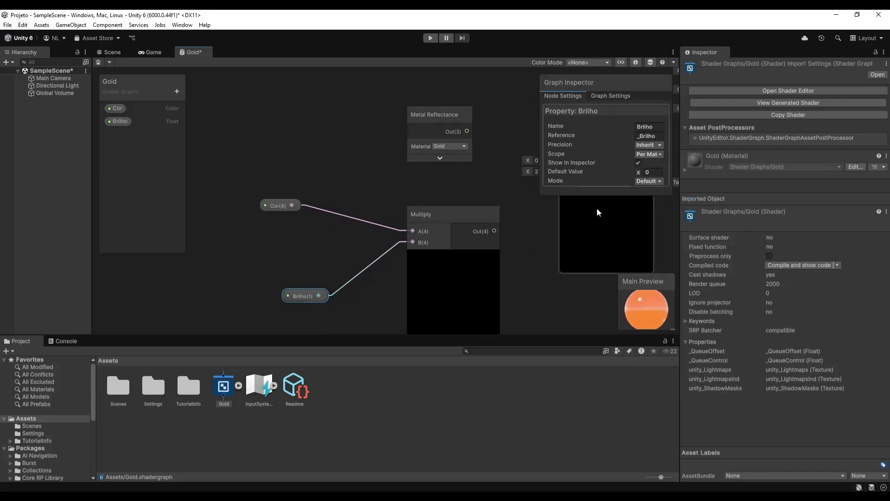
left_click(642, 181)
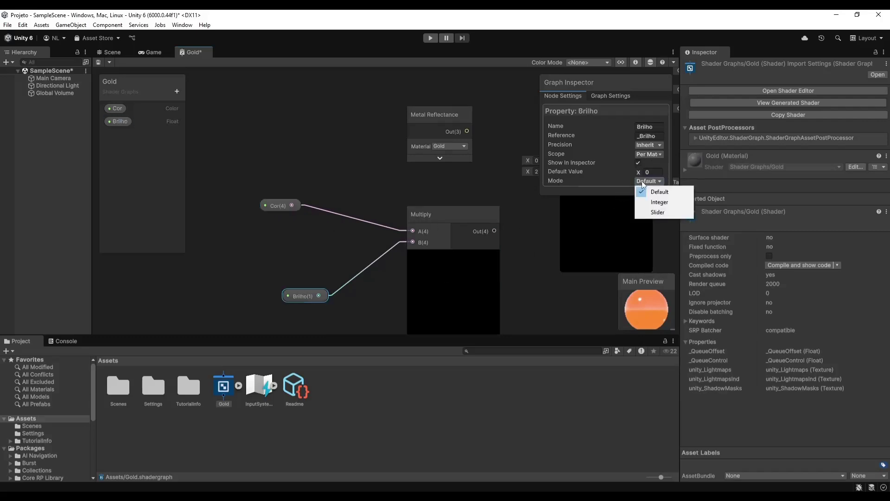
left_click(659, 212)
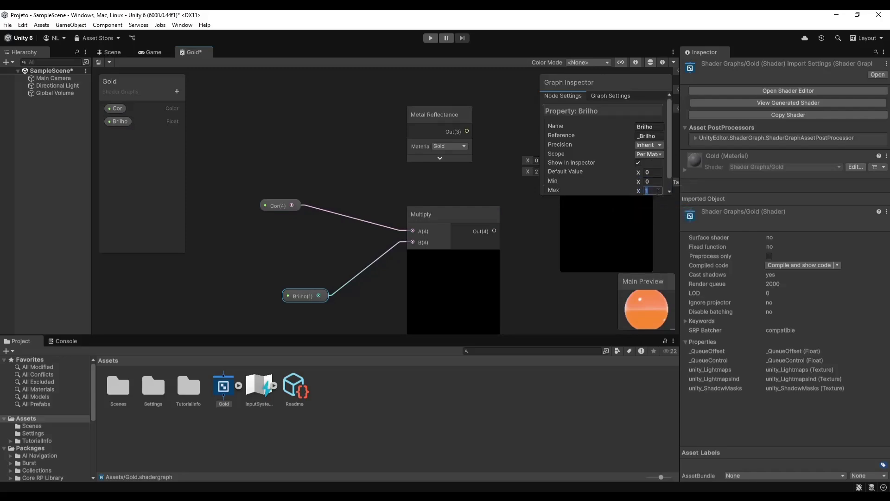
left_click(658, 181)
left_click(660, 172)
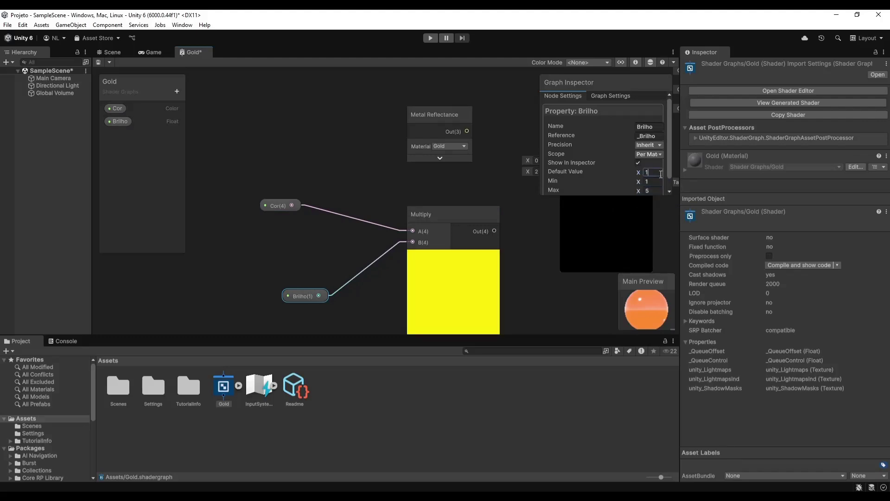
left_click(380, 292)
Connect Metal Reflectance to A and the second Multiply to B of the first Multiply, and its output to the Fragment's Base Color
middle_click_drag(380, 291, 209, 302)
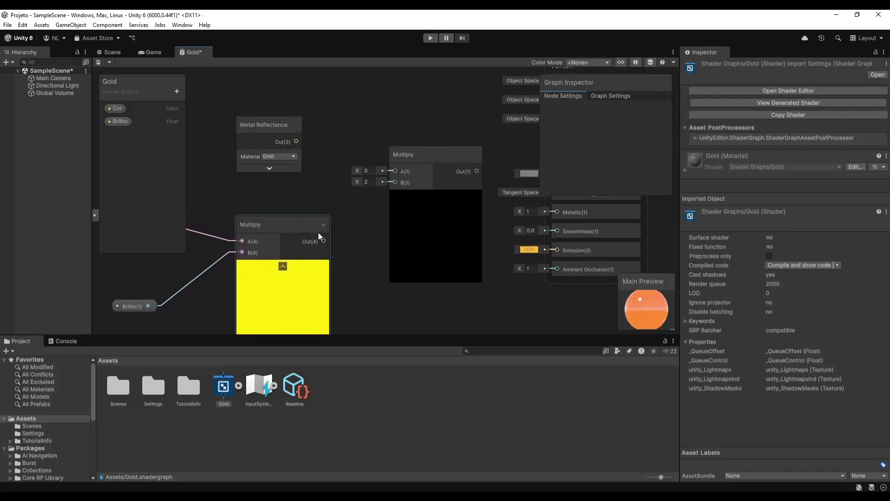
left_click_drag(324, 241, 383, 180)
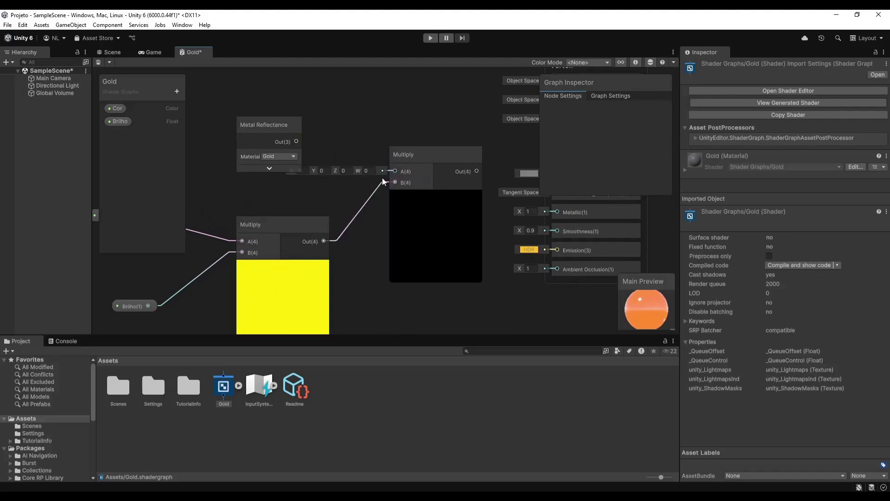
left_click_drag(296, 141, 395, 171)
middle_click_drag(367, 246, 266, 282)
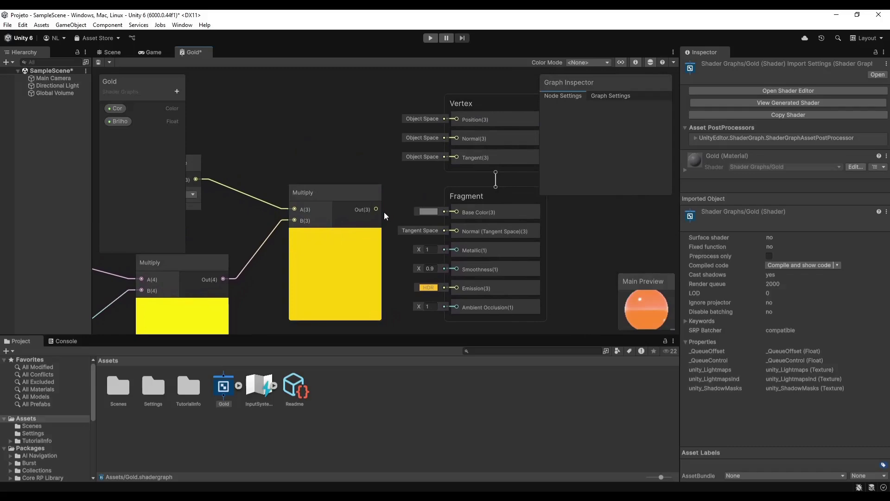
left_click_drag(376, 210, 454, 211)
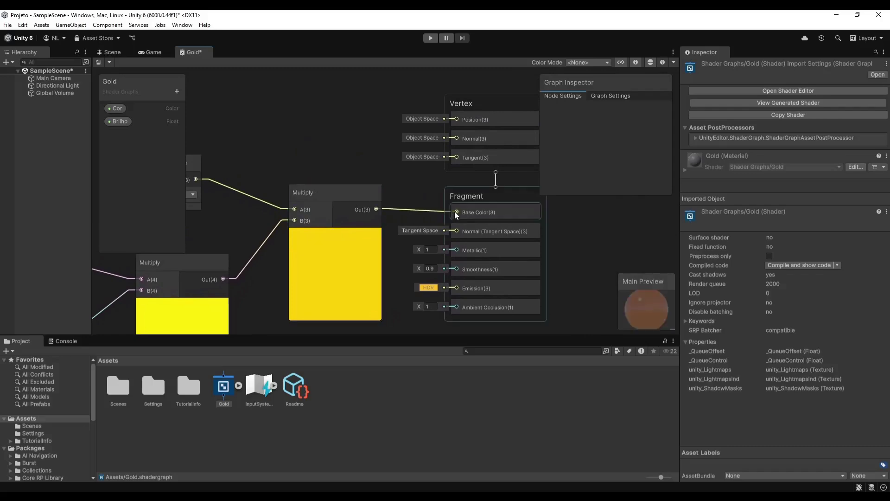
Save the Gold shader graph and return to the Scene view
middle_click_drag(282, 314, 395, 254)
scroll(402, 251, "down", 2)
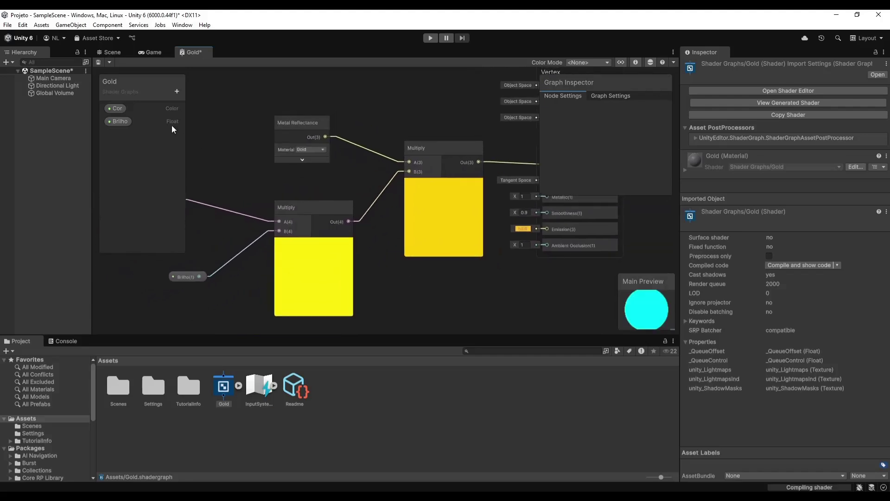
left_click(99, 62)
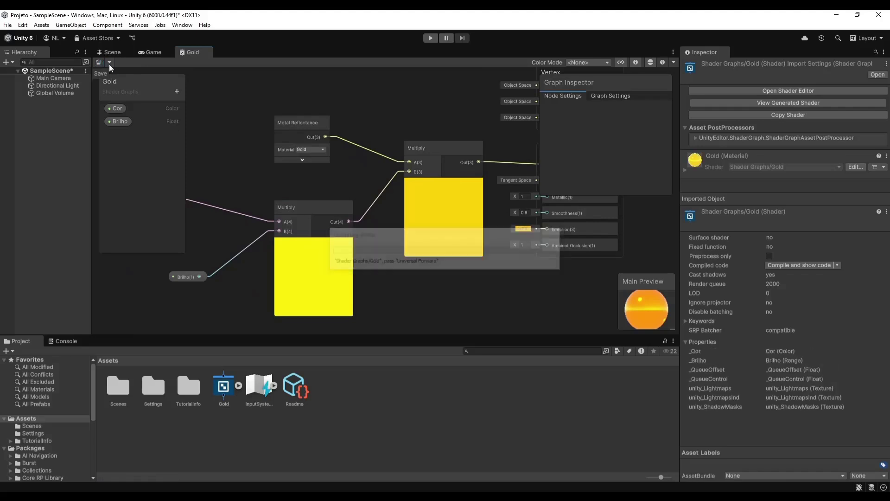
left_click(114, 53)
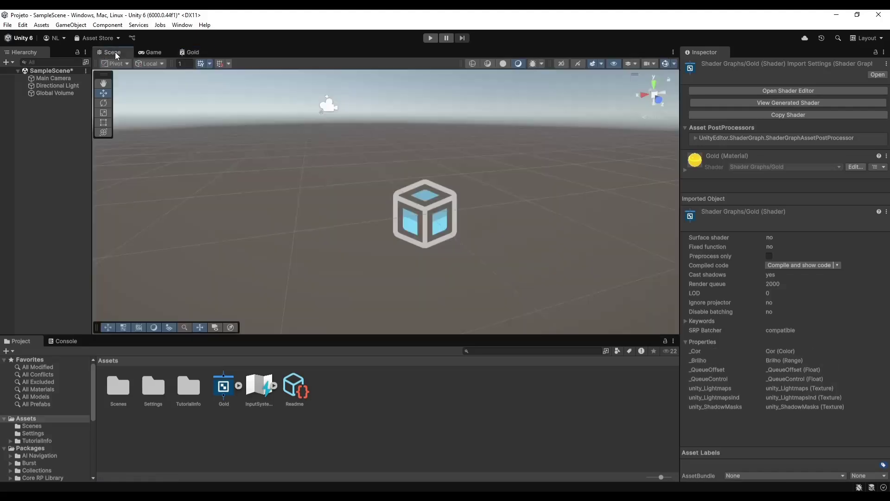
Create a material from the Gold shader graph and name it gold
right_click(228, 386)
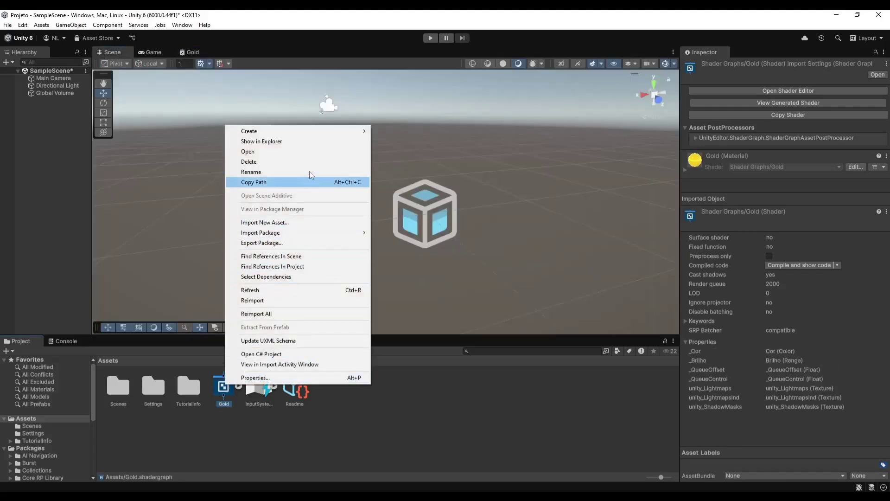
mouse_move(341, 131)
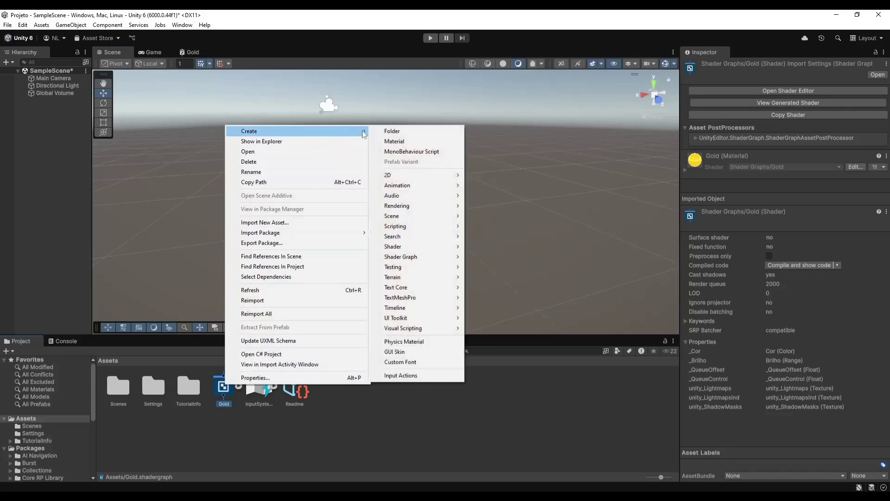
left_click(410, 141)
type("gold")
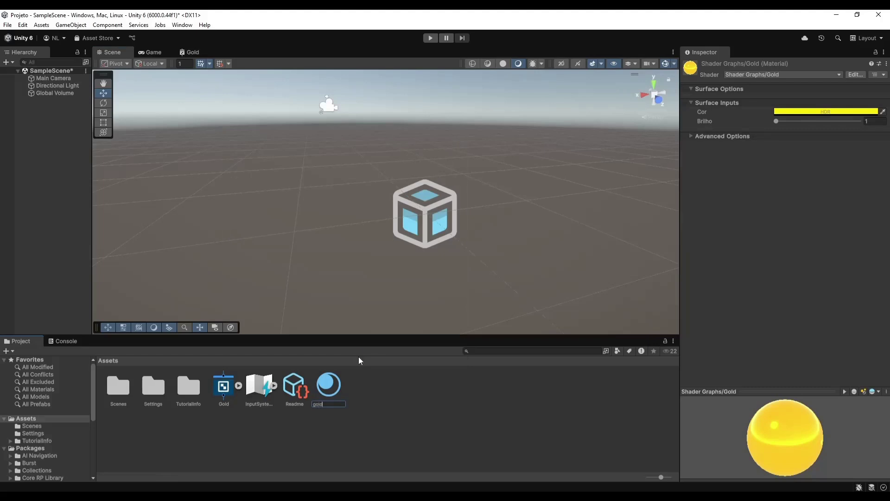
key("Return")
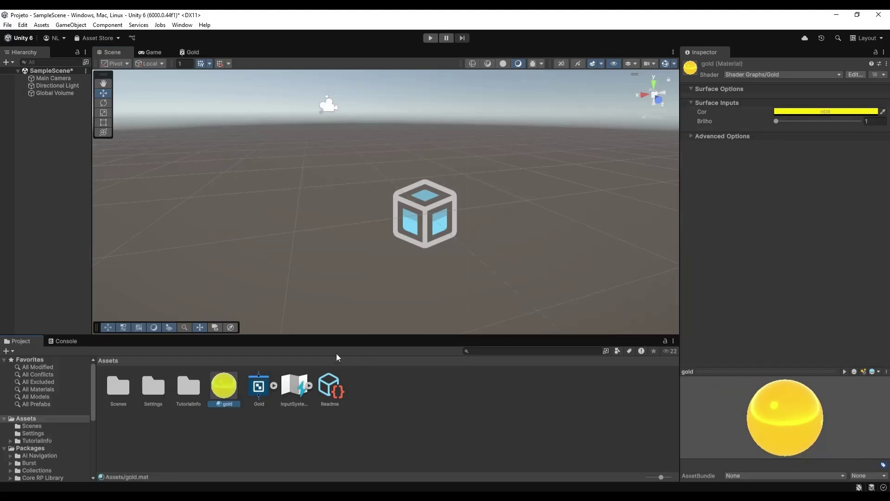
Add a 3D sphere to the scene and apply the gold material to it
right_click(49, 152)
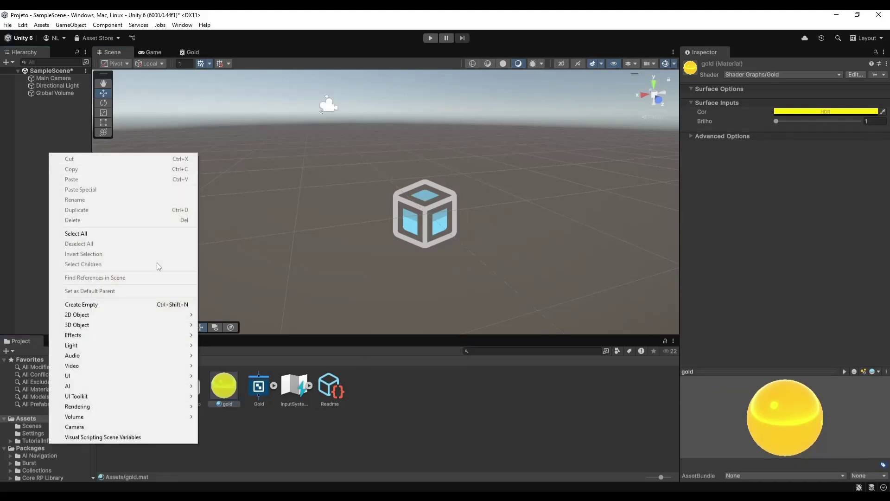
mouse_move(163, 326)
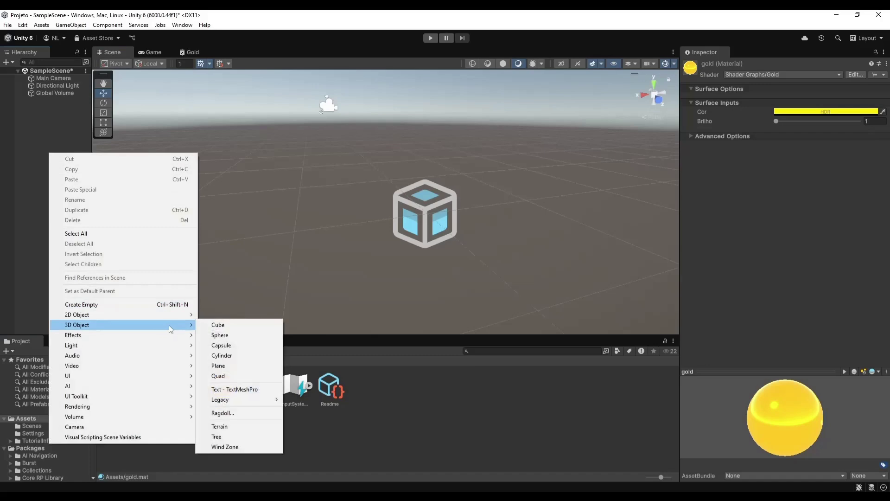
left_click(222, 336)
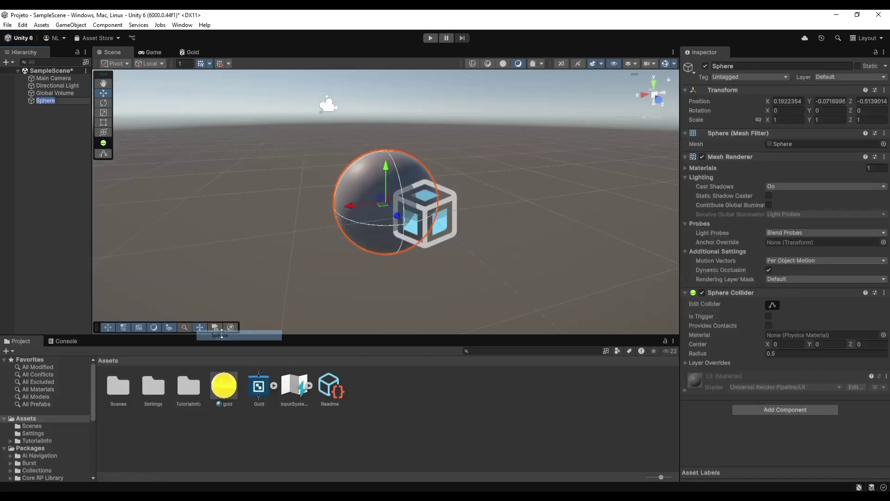
left_click(229, 390)
left_click_drag(228, 390, 352, 218)
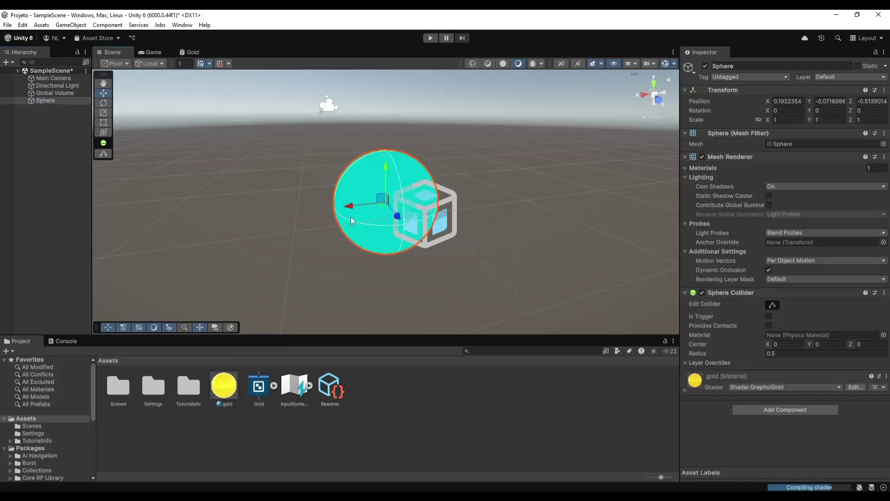
middle_click_drag(312, 242, 276, 259)
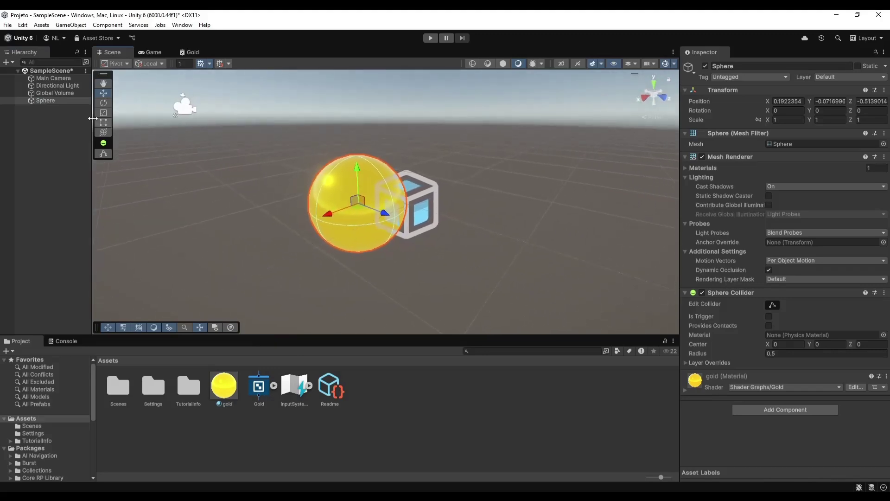
Set the Brilho value of the sphere's gold material to 3 and view the sphere from another angle
left_click(55, 102)
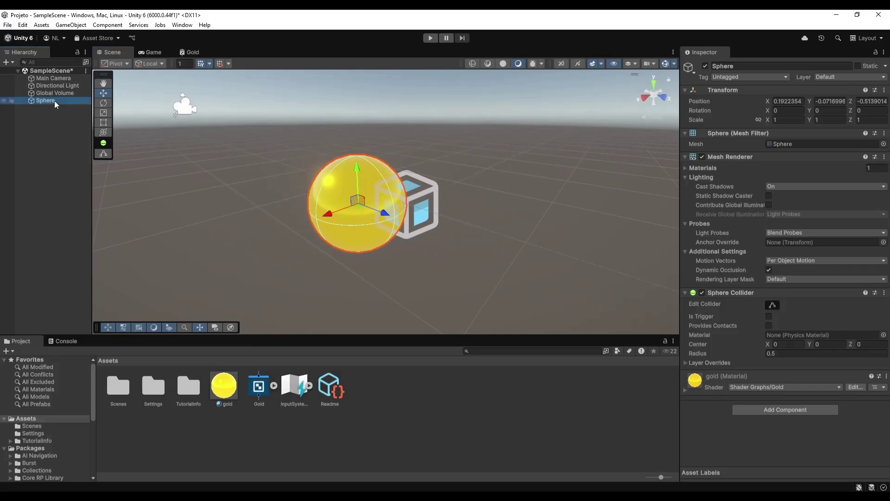
left_click(685, 391)
scroll(733, 420, "down", 1)
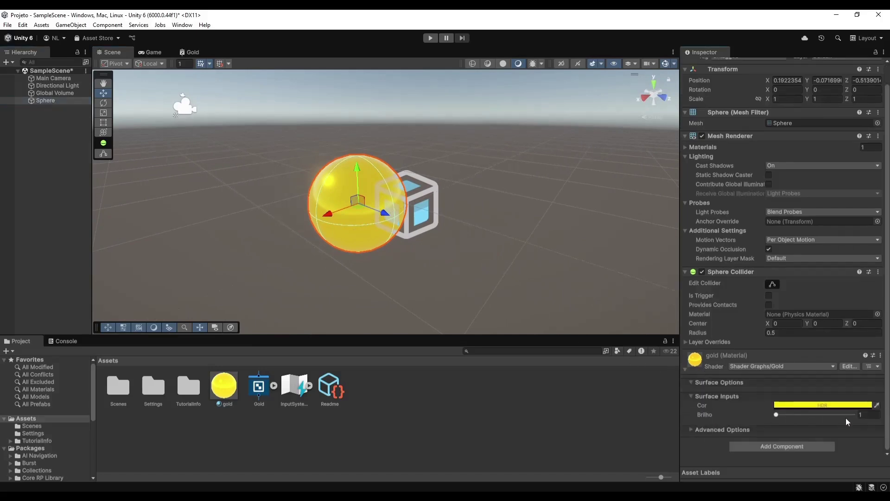
type("3")
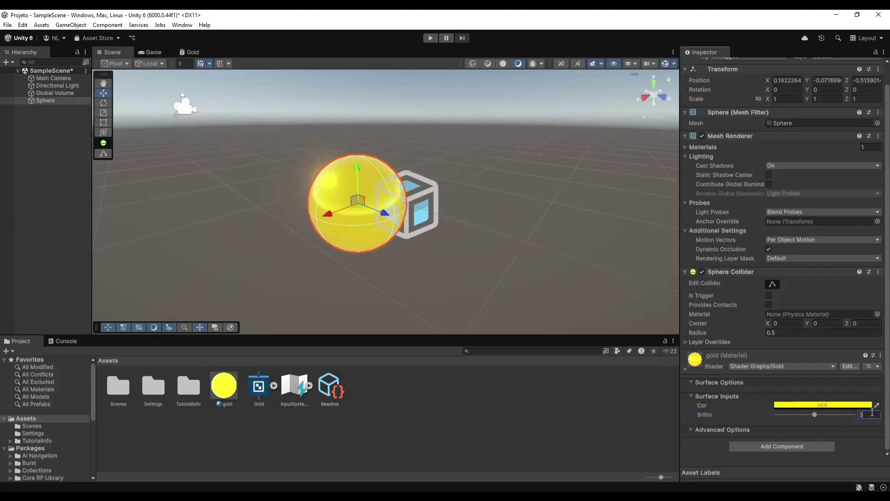
left_click(513, 225)
left_click_drag(514, 225, 465, 228, "alt")
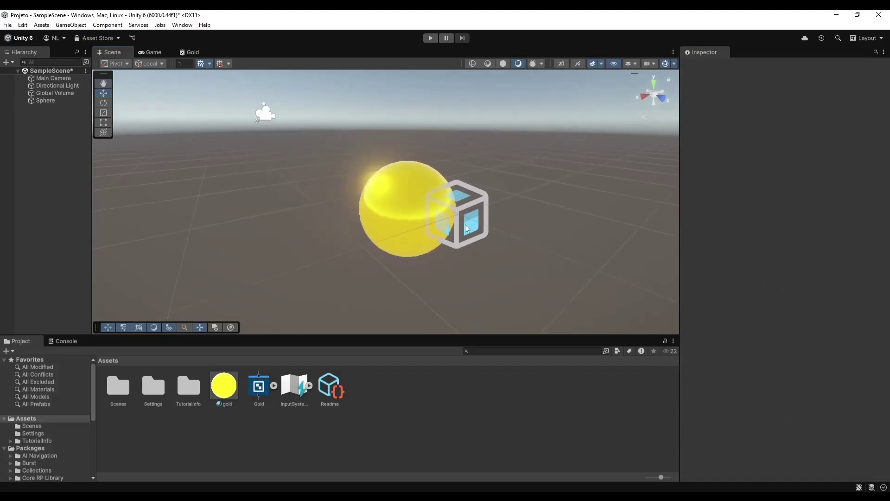
Deactivate the Global Volume object in the scene
left_click(57, 92)
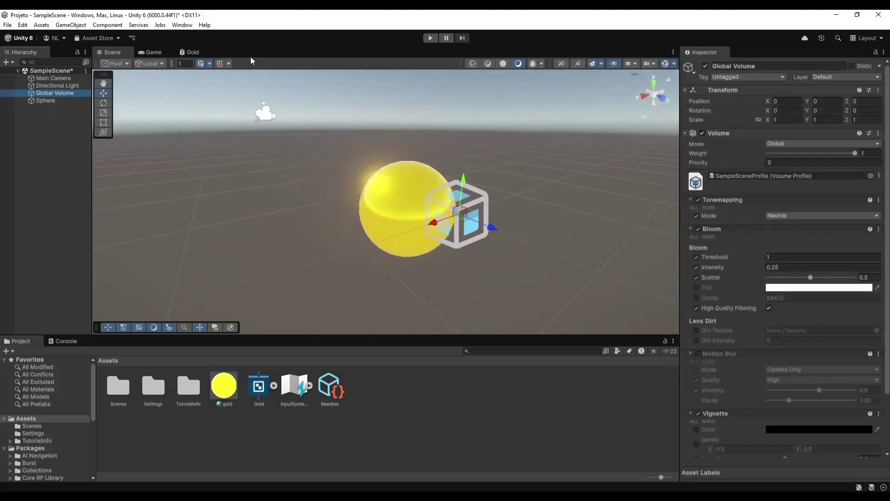
left_click(705, 66)
left_click(582, 184)
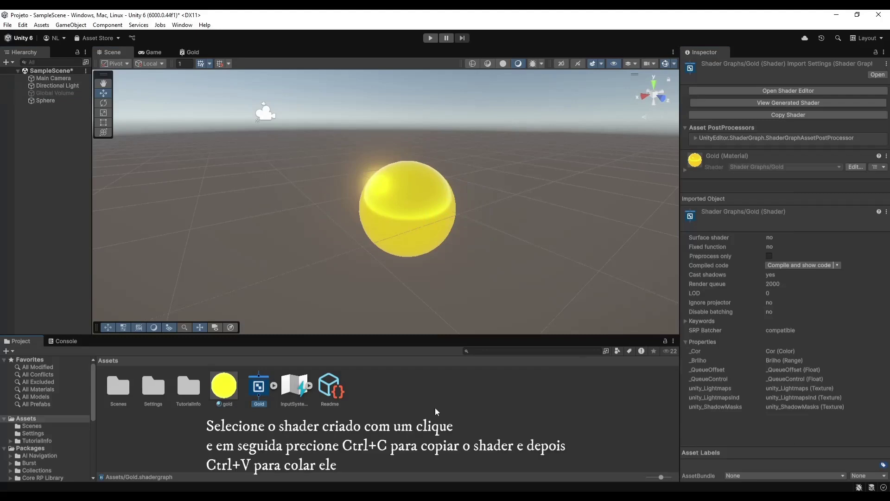
Duplicate the Gold shader graph in the Assets folder and rename the copy Silver
left_click(424, 399)
key("ctrl+v")
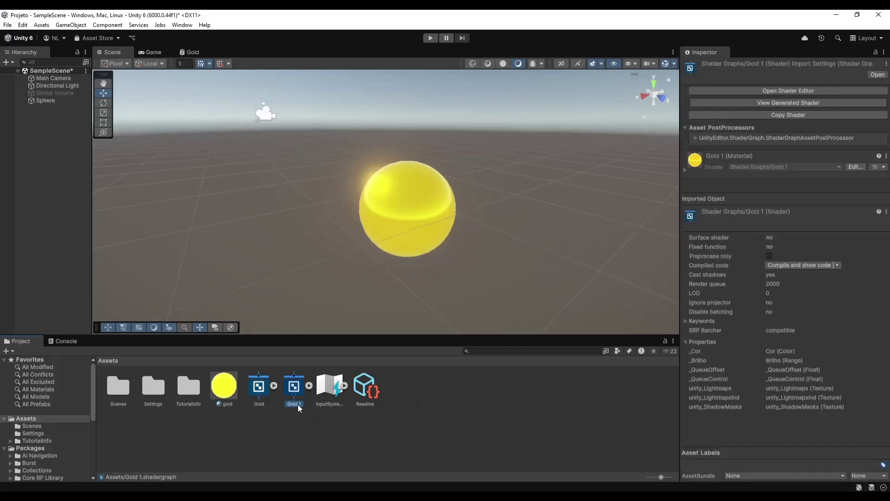
type("Silver")
key("Return")
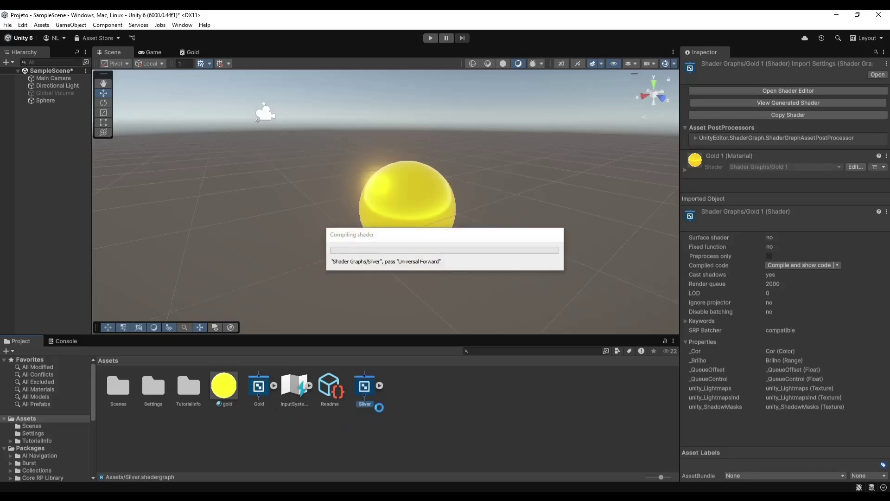
In the Silver shader graph, set the Fragment's Emission color to RGB 0, 0, 0 and the Metal Reflectance material to Silver
double_click(366, 385)
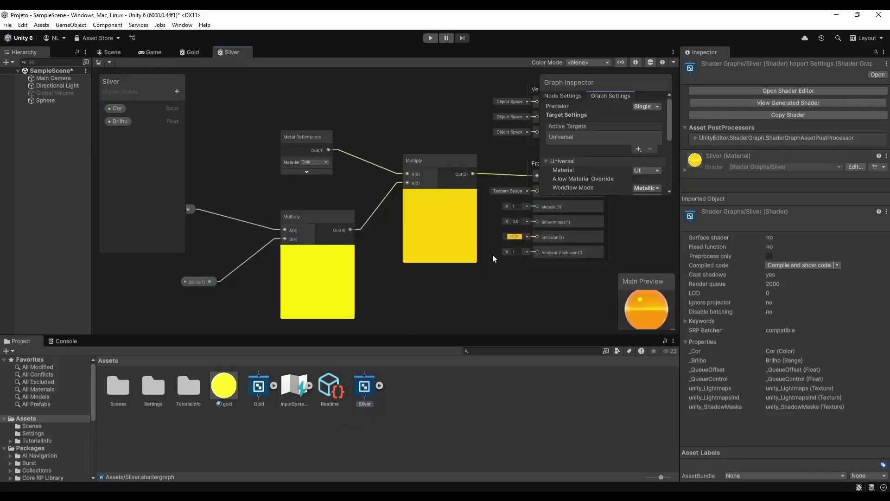
left_click(514, 236)
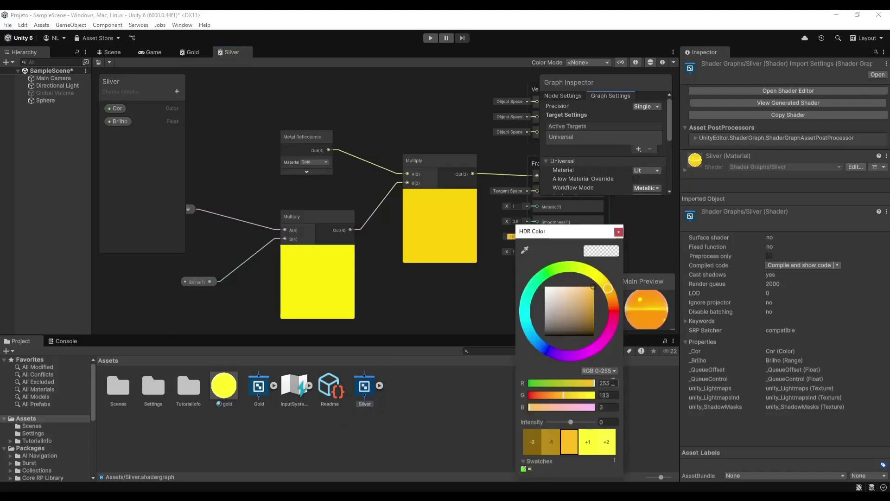
left_click(605, 383)
type("0")
left_click(608, 395)
type("0")
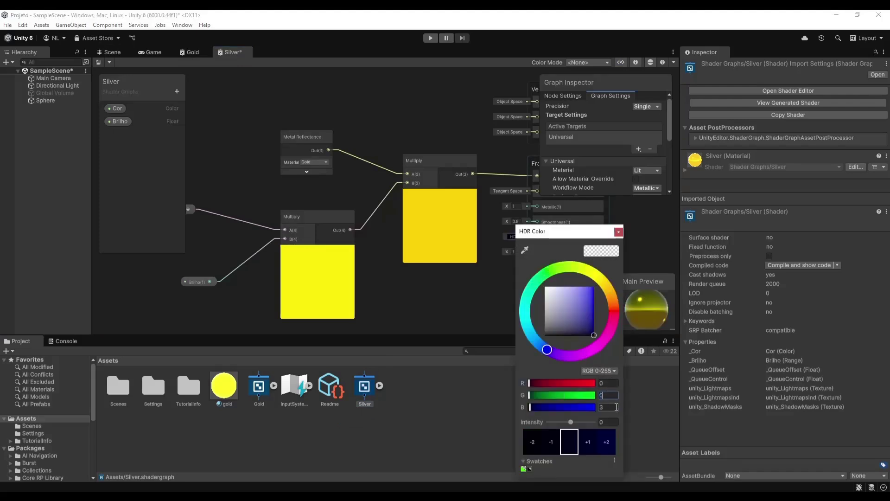
left_click(616, 407)
type("0")
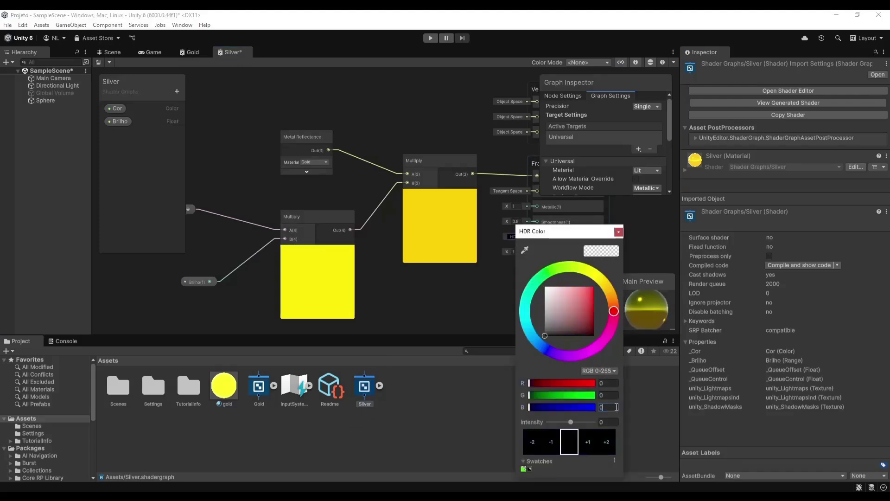
left_click(618, 231)
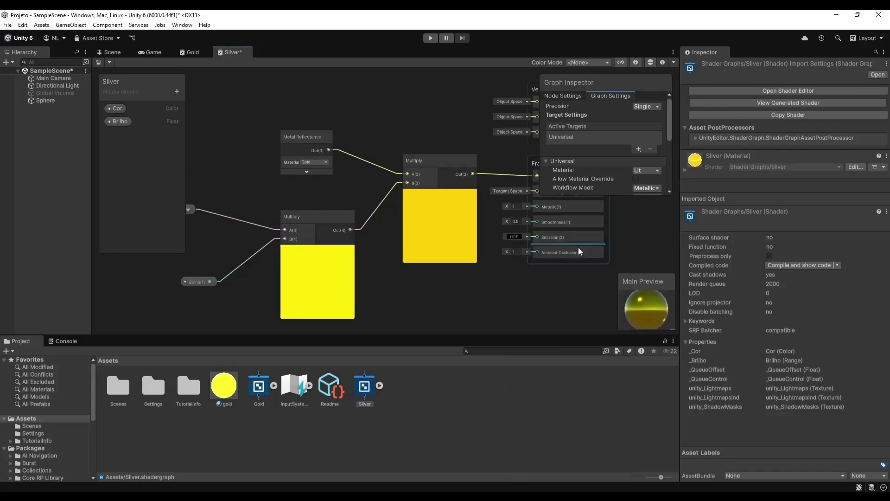
left_click(324, 161)
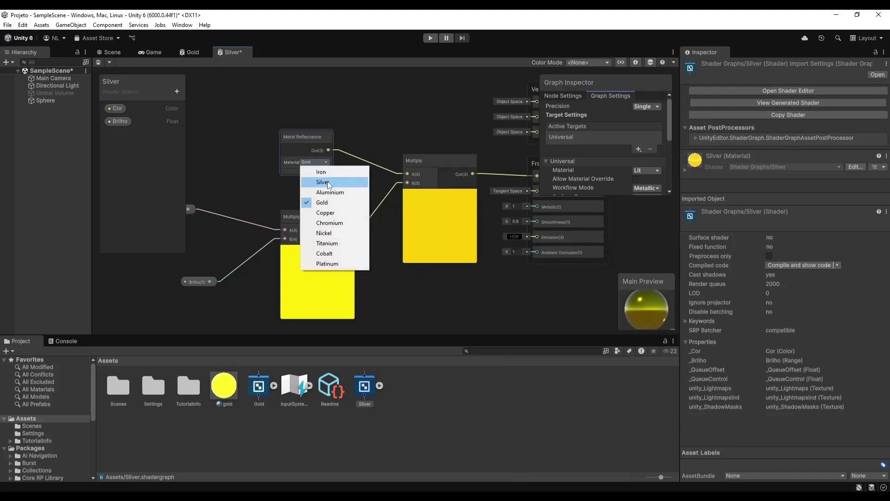
left_click(327, 181)
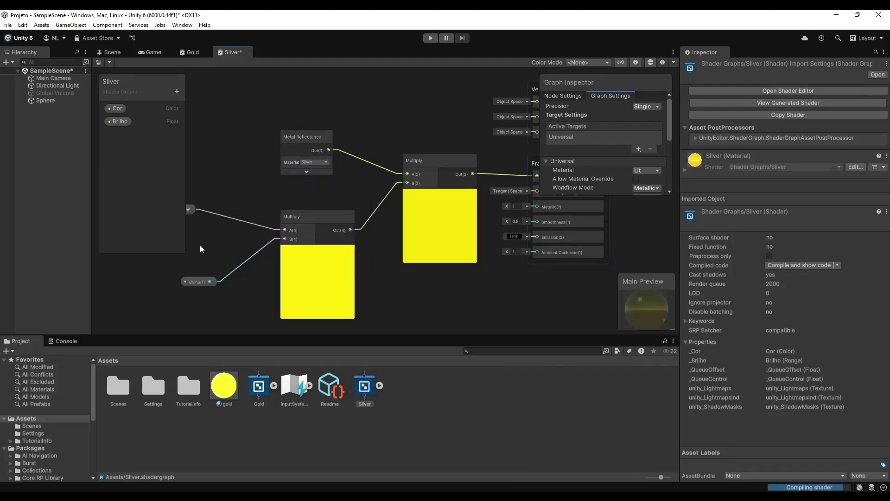
Set the Cor property's default color to RGB 192, 192, 192 and save the Silver shader graph
middle_click_drag(200, 246, 282, 261)
left_click(262, 226)
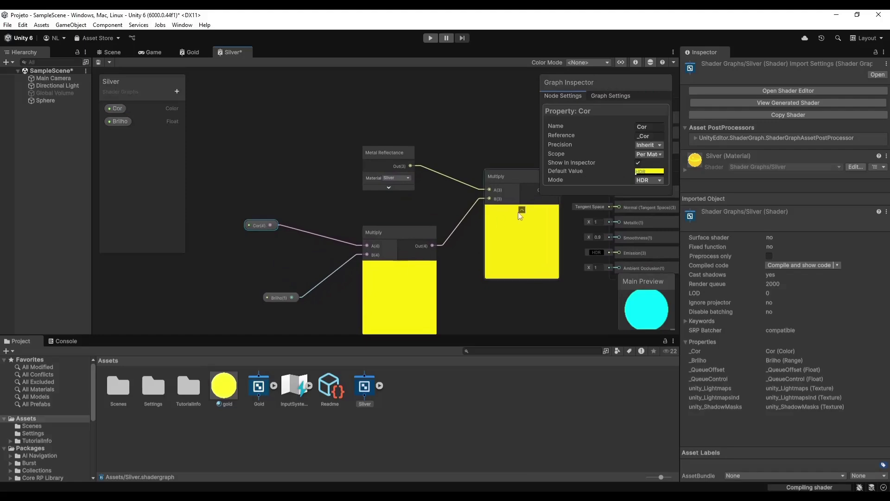
left_click(648, 171)
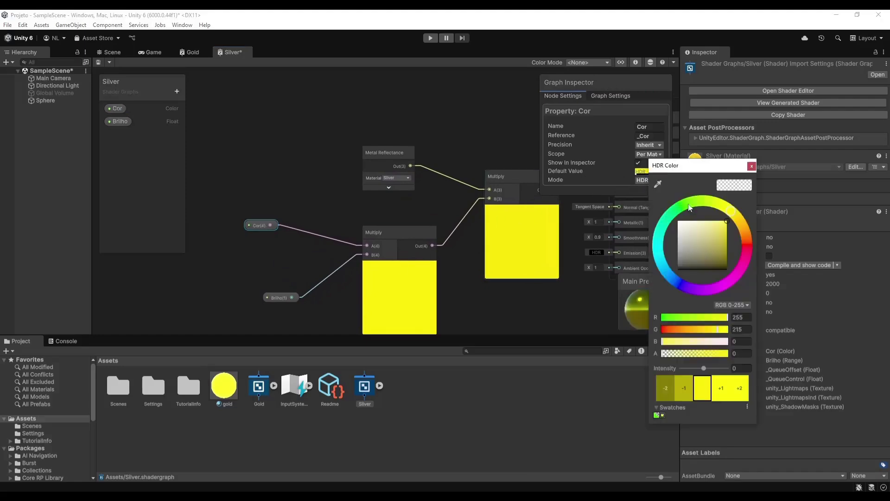
left_click(739, 317)
type("192")
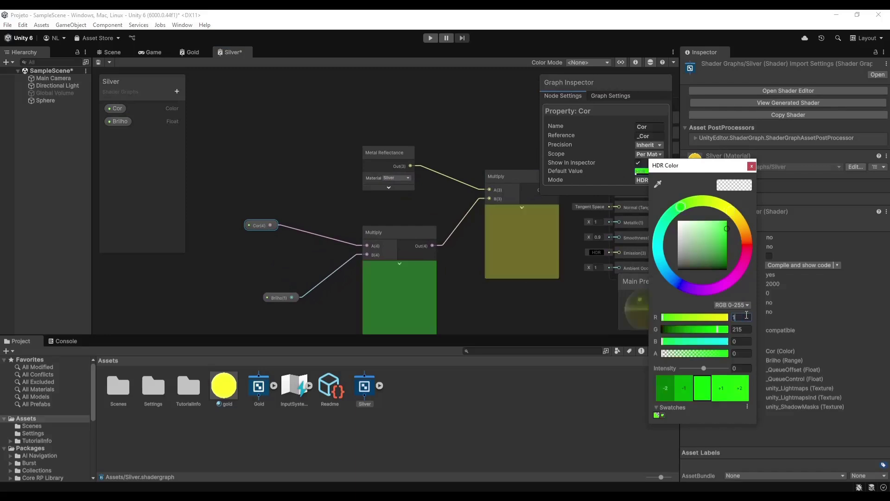
left_click(742, 329)
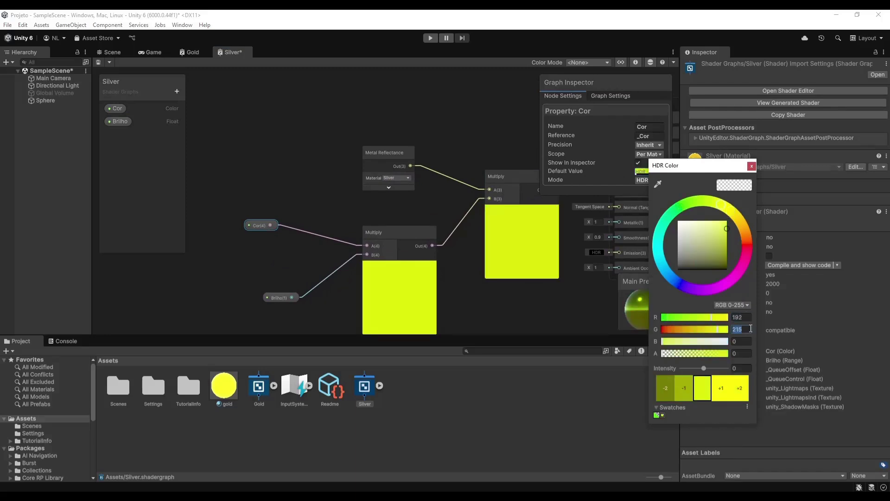
type("192")
left_click(749, 341)
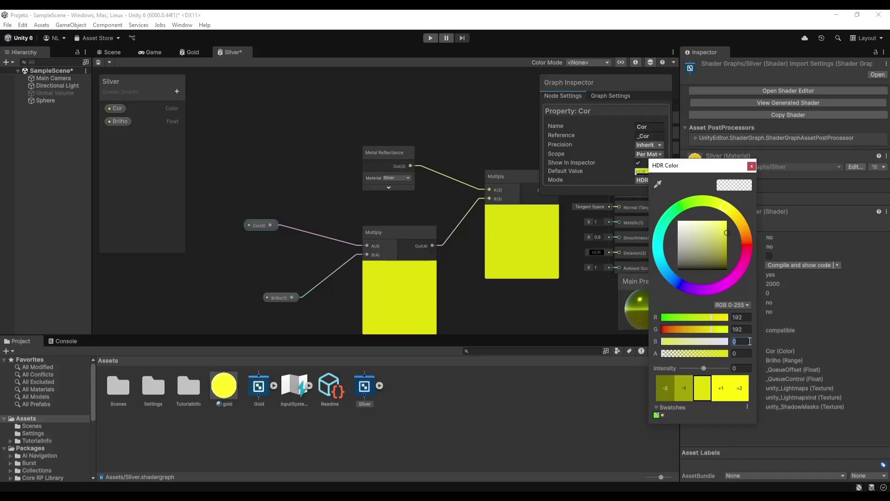
type("192")
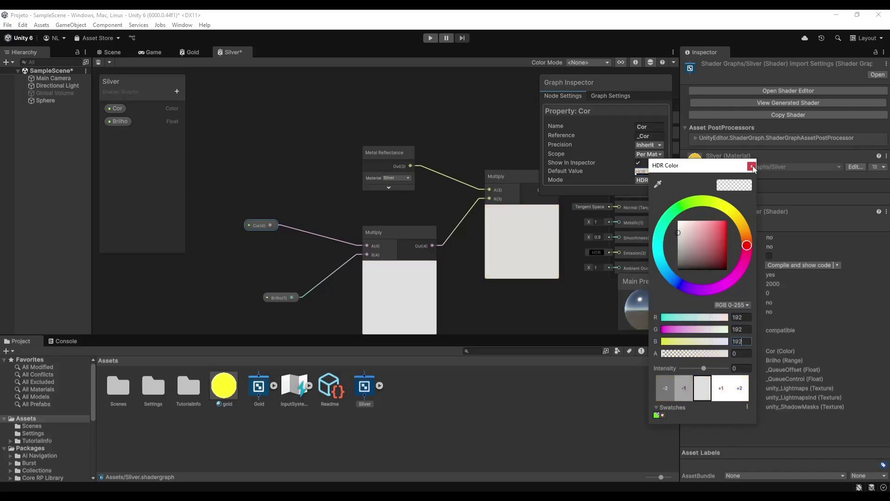
left_click(751, 166)
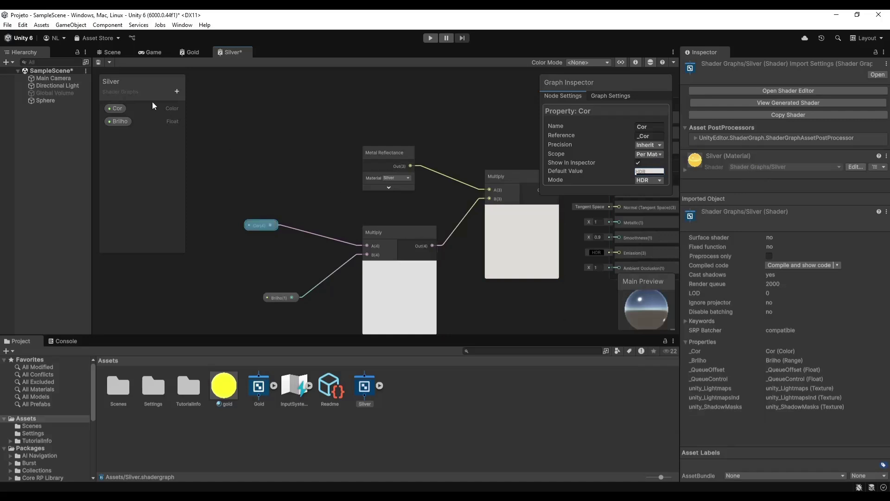
left_click(99, 63)
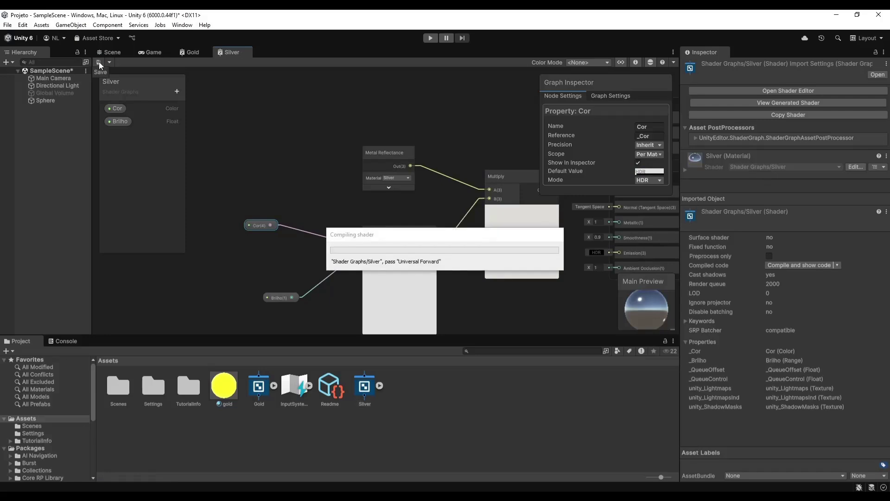
Create a material from the Silver shader graph, name it silver, and apply it to the sphere in the scene
left_click(111, 55)
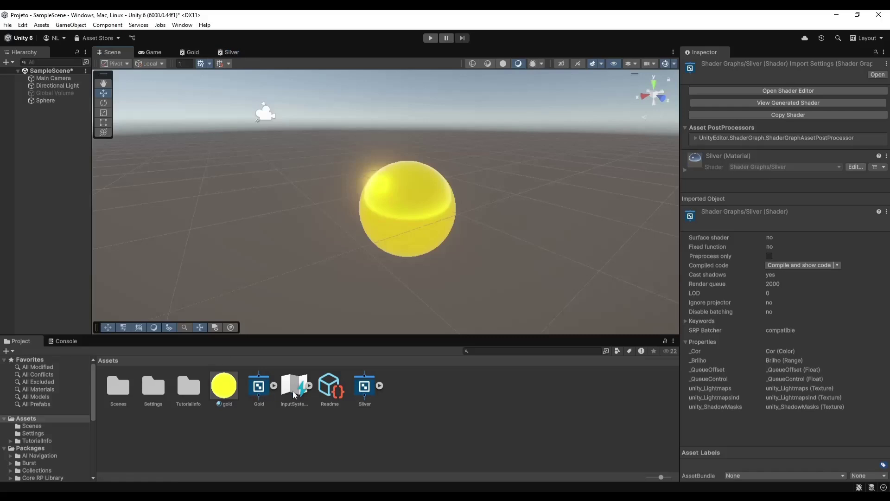
right_click(366, 387)
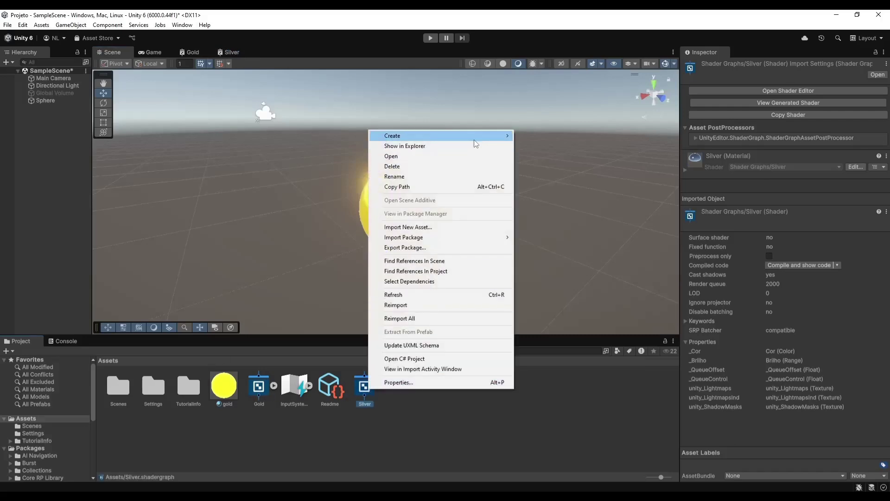
mouse_move(482, 138)
left_click(551, 145)
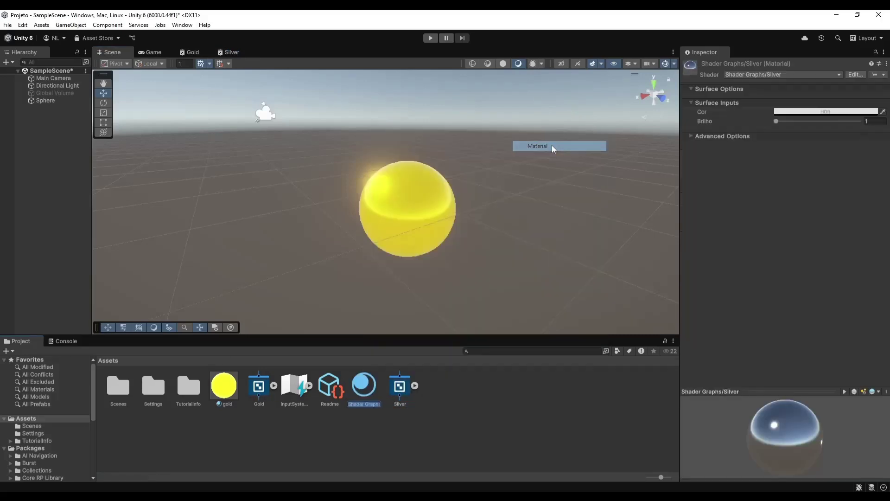
type("S")
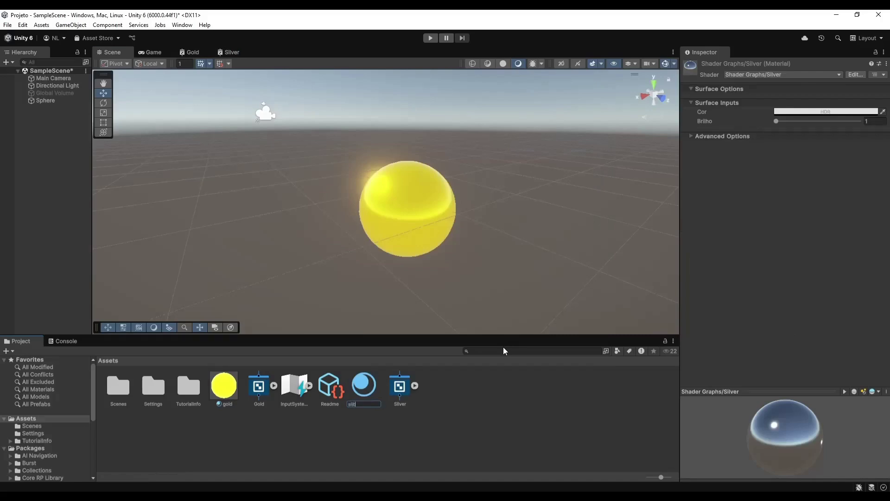
type("ilver")
key("Return")
left_click_drag(364, 393, 414, 217)
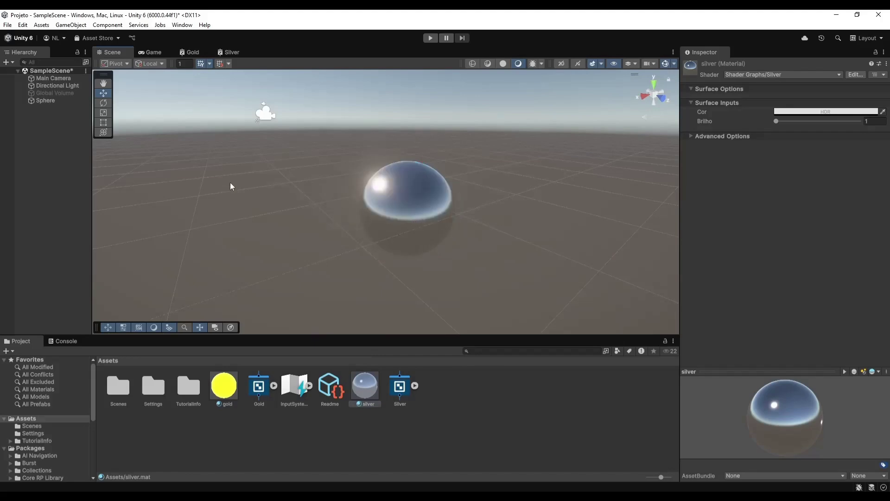
Set the Brilho value of the sphere's silver material to 3 and deselect the sphere
left_click(49, 102)
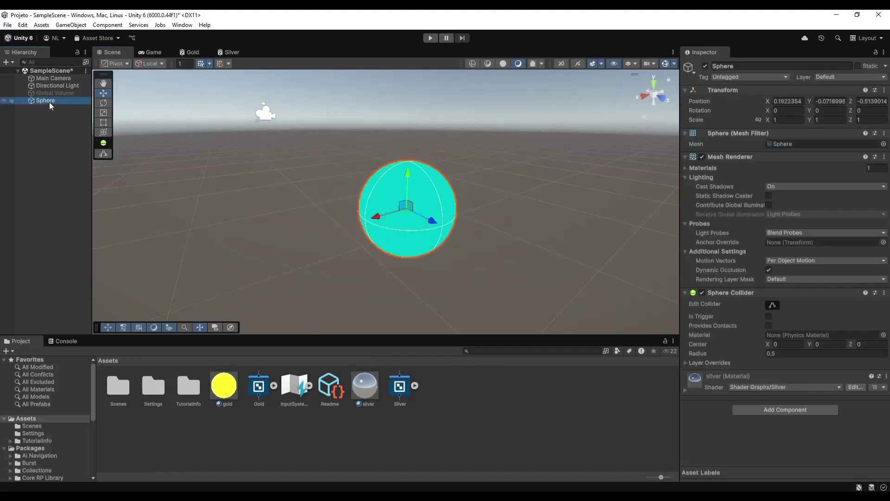
left_click(685, 390)
scroll(774, 385, "down", 1)
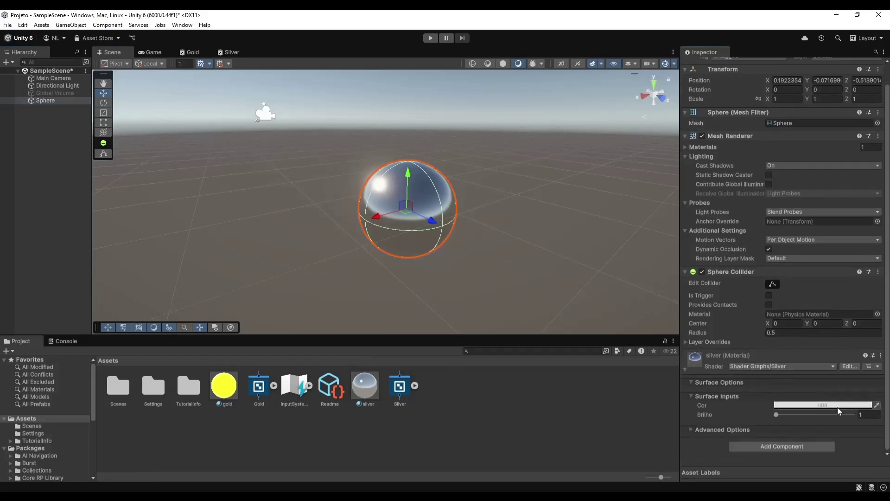
left_click(866, 414)
type("3")
left_click(559, 261)
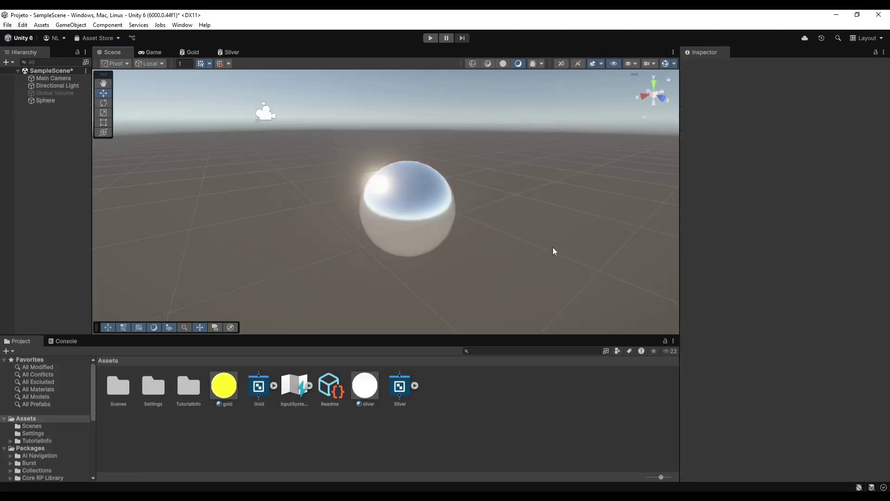